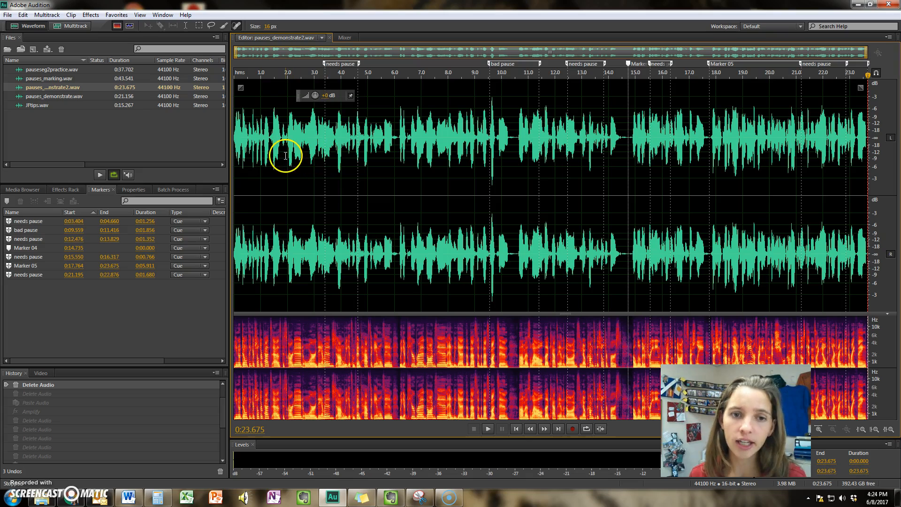
Play the recording from its start through the first "needs pause" marker range.
{"action": "left_click", "coordinate": [234, 146]}
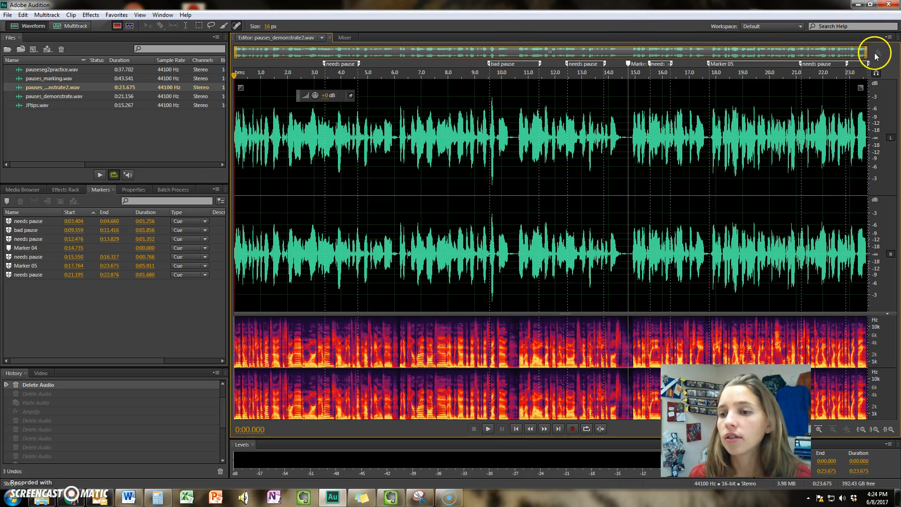
{"action": "left_click_drag", "start_coordinate": [867, 52], "coordinate": [332, 61]}
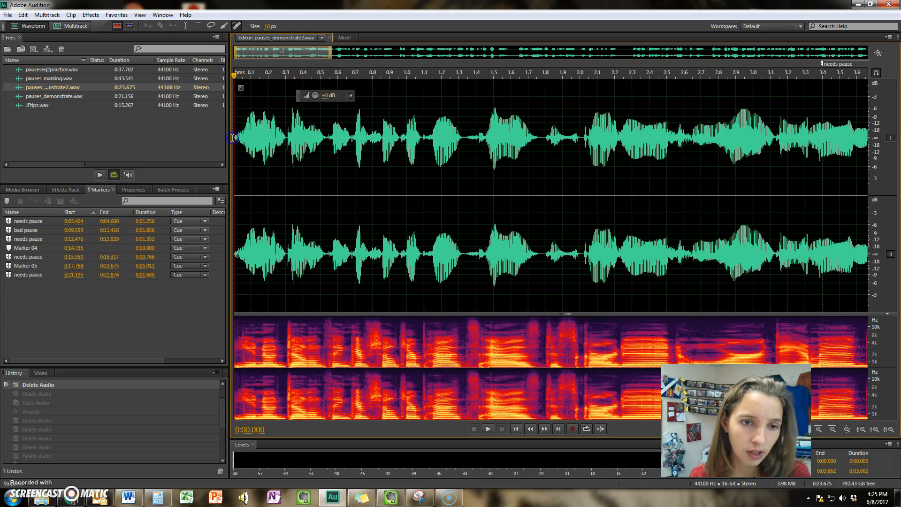
{"action": "key", "text": "space"}
{"action": "scroll", "coordinate": [441, 162], "scroll_direction": "down", "scroll_amount": 2}
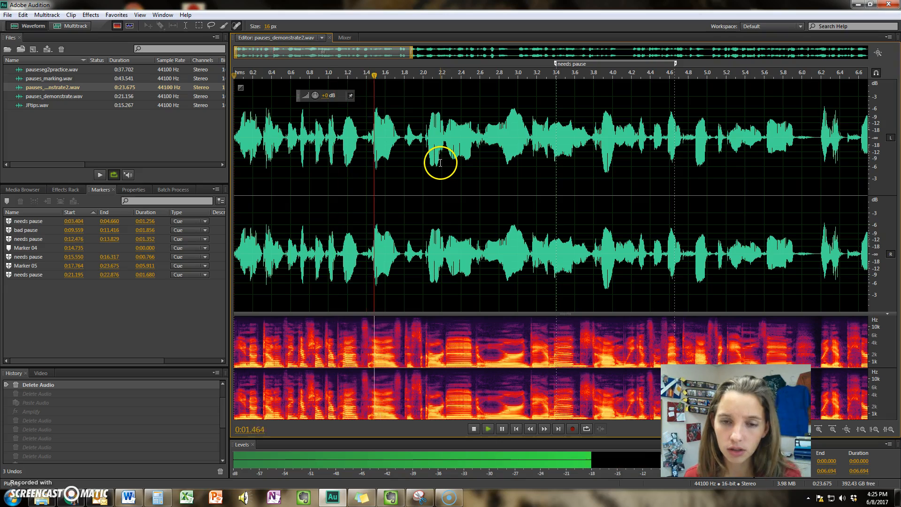
{"action": "scroll", "coordinate": [607, 217], "scroll_direction": "up", "scroll_amount": 3}
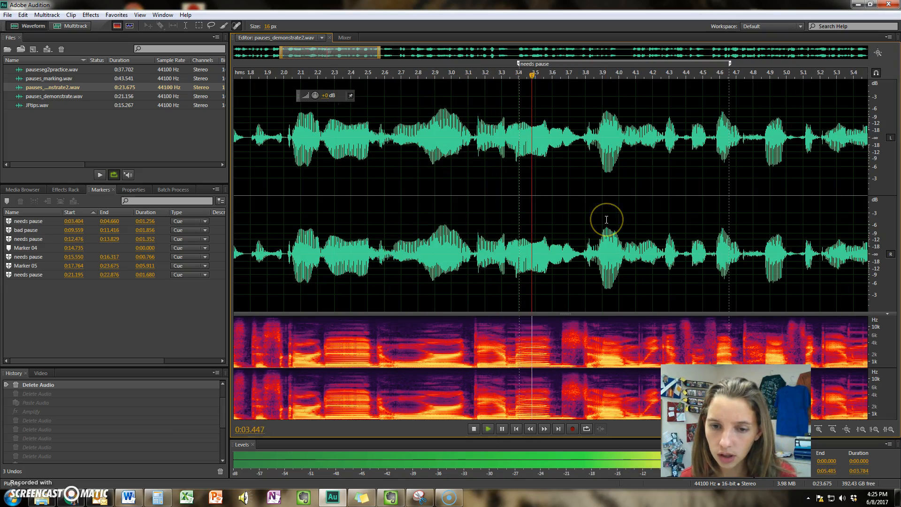
{"action": "key", "text": "space"}
Copy the quiet gap of about 0.26 s between words, starting at about 5.94 s.
{"action": "scroll", "coordinate": [606, 219], "scroll_direction": "down", "scroll_amount": 2}
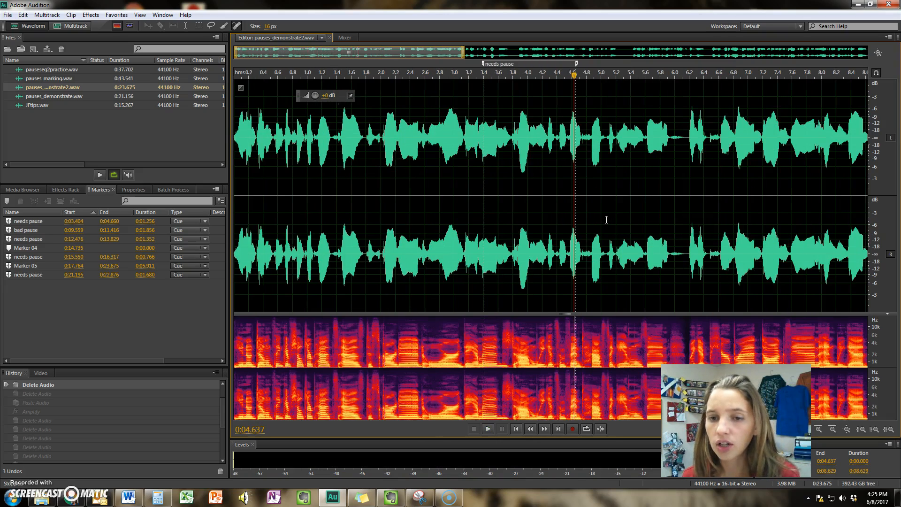
{"action": "scroll", "coordinate": [669, 198], "scroll_direction": "up", "scroll_amount": 1}
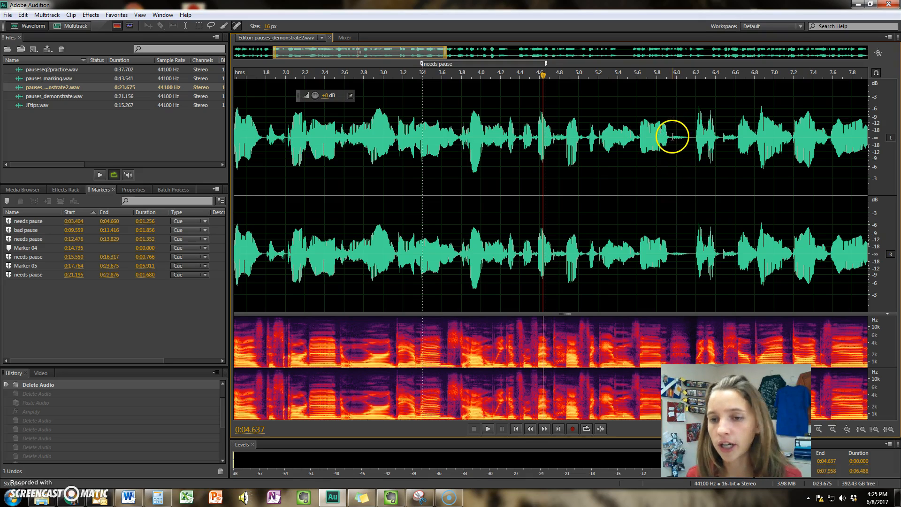
{"action": "left_click_drag", "start_coordinate": [671, 137], "coordinate": [693, 137]}
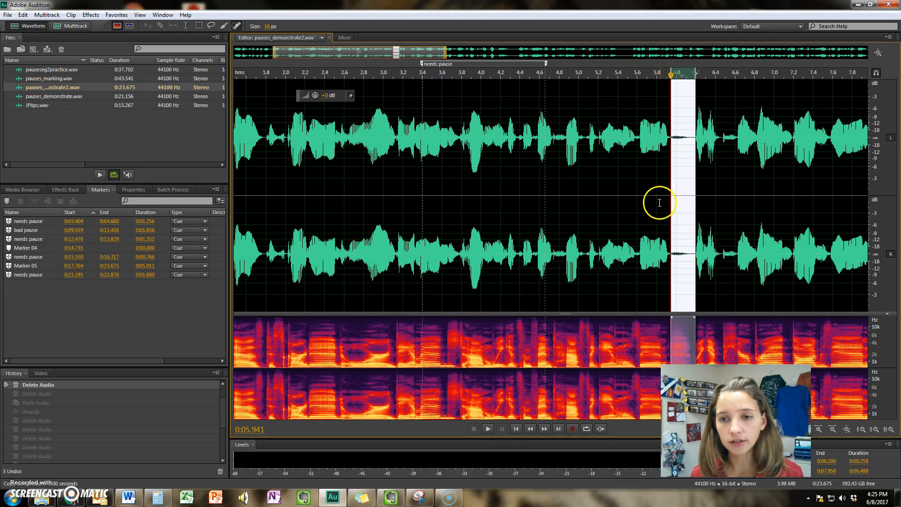
Listen to the first "needs pause" passage from about 3.28 s to locate where the pause belongs.
{"action": "left_click", "coordinate": [393, 155]}
{"action": "scroll", "coordinate": [477, 199], "scroll_direction": "up", "scroll_amount": 4}
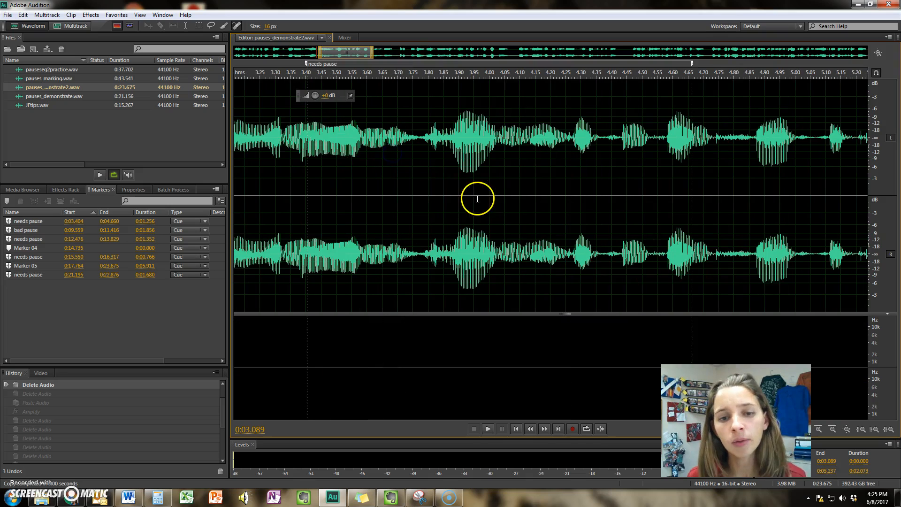
{"action": "left_click", "coordinate": [268, 139]}
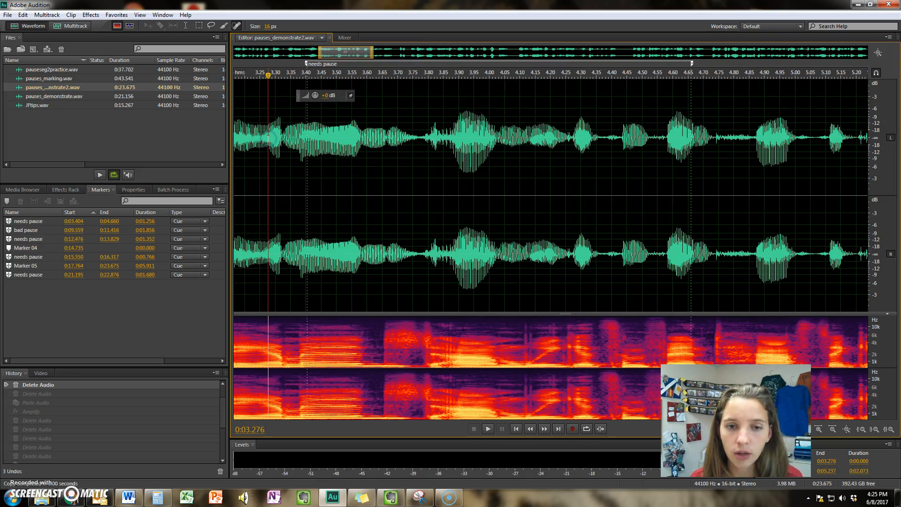
{"action": "key", "text": "space"}
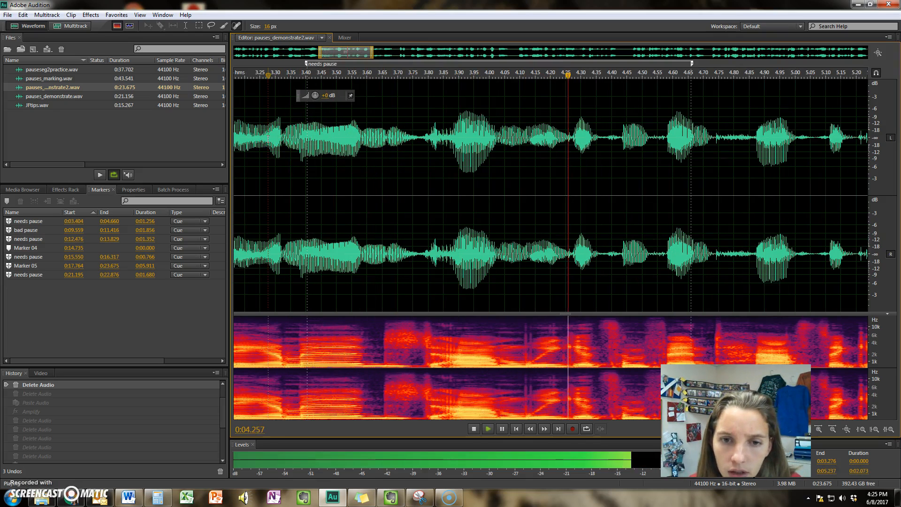
{"action": "left_click", "coordinate": [503, 131]}
{"action": "left_click", "coordinate": [498, 130]}
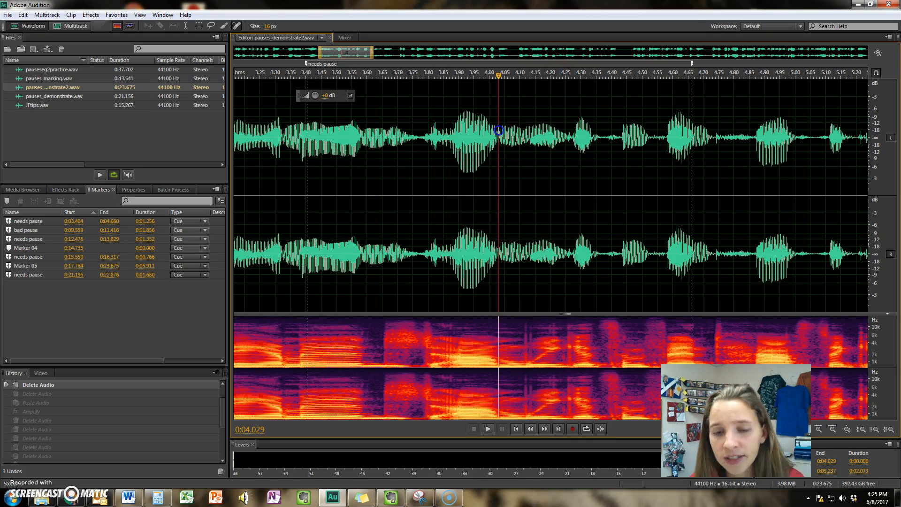
Replace the audio from about 3.86 to 4.03 s in the first "needs pause" range with the copied gap.
{"action": "left_click_drag", "start_coordinate": [499, 130], "coordinate": [440, 151]}
{"action": "key", "text": "space"}
{"action": "scroll", "coordinate": [446, 150], "scroll_direction": "up", "scroll_amount": 2}
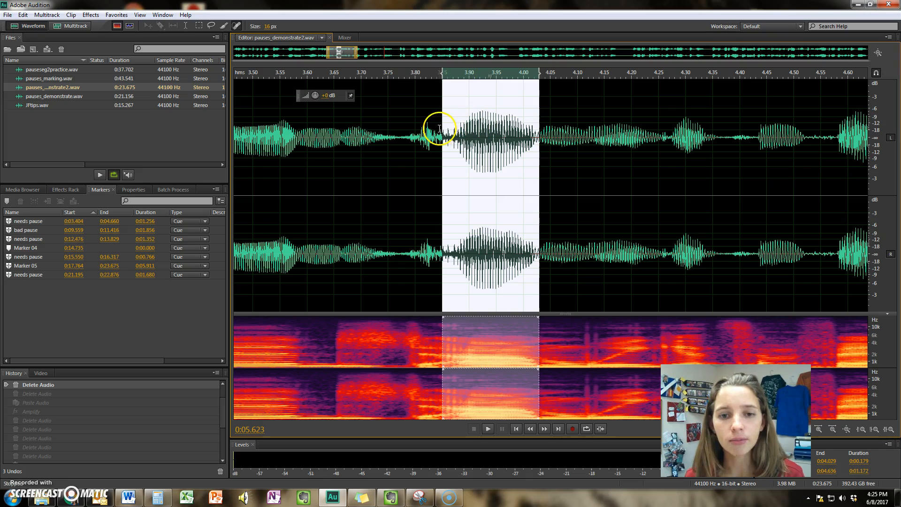
{"action": "left_click_drag", "start_coordinate": [440, 130], "coordinate": [450, 130]}
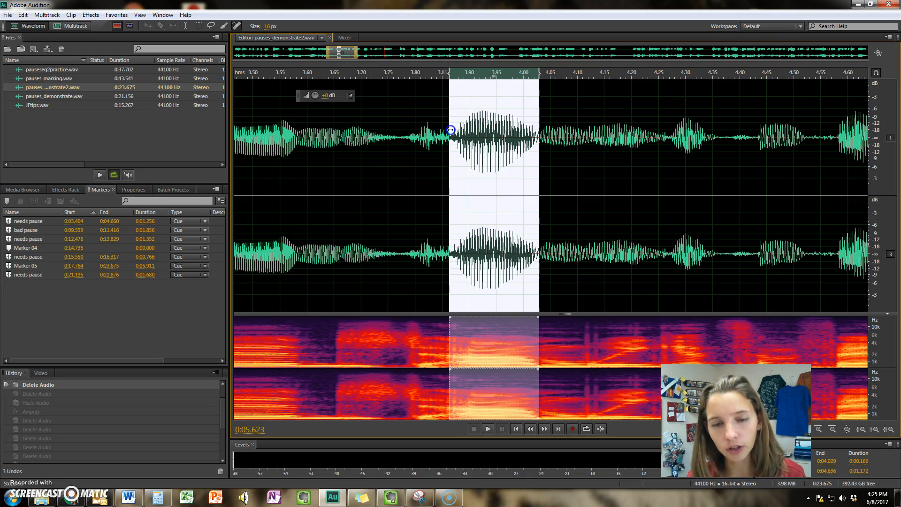
{"action": "scroll", "coordinate": [451, 130], "scroll_direction": "down", "scroll_amount": 3}
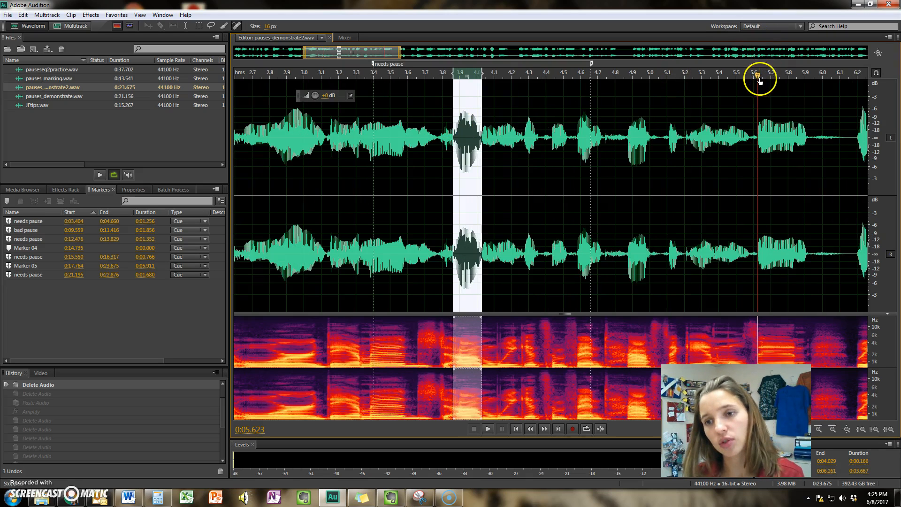
{"action": "left_click_drag", "start_coordinate": [759, 79], "coordinate": [487, 117]}
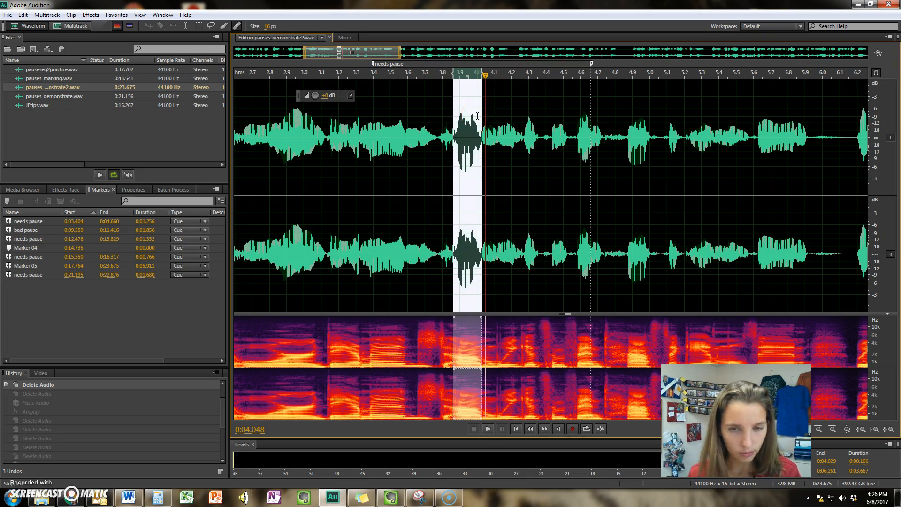
{"action": "key", "text": "ctrl+v"}
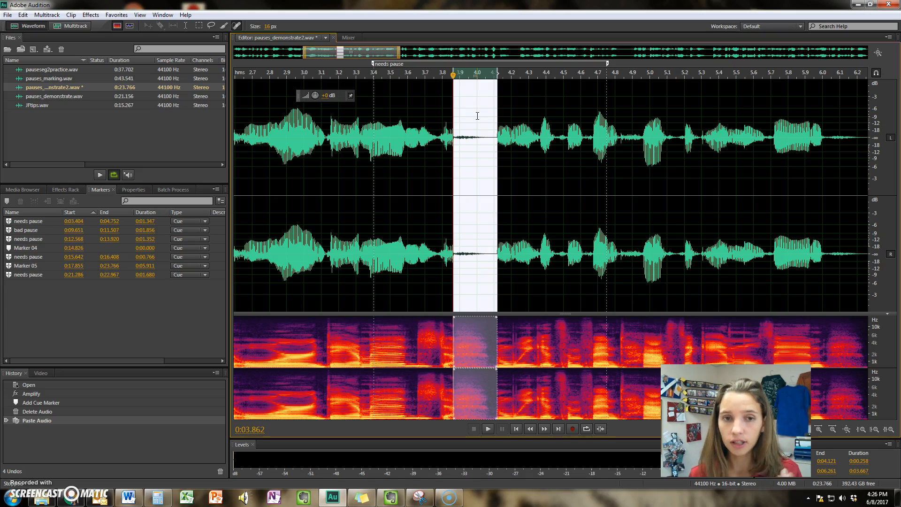
Lower the volume of the pasted pause.
{"action": "left_click", "coordinate": [328, 96]}
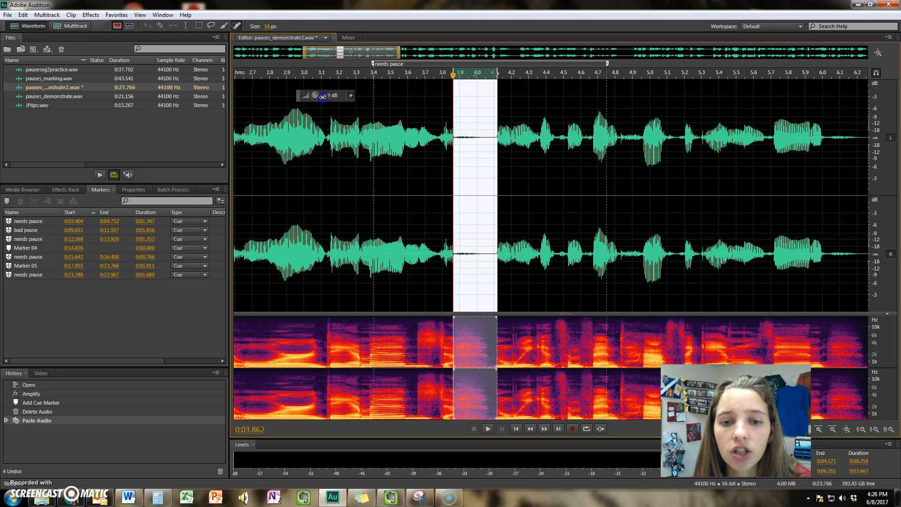
{"action": "left_click_drag", "start_coordinate": [314, 99], "coordinate": [314, 100]}
{"action": "scroll", "coordinate": [266, 140], "scroll_direction": "down", "scroll_amount": 3}
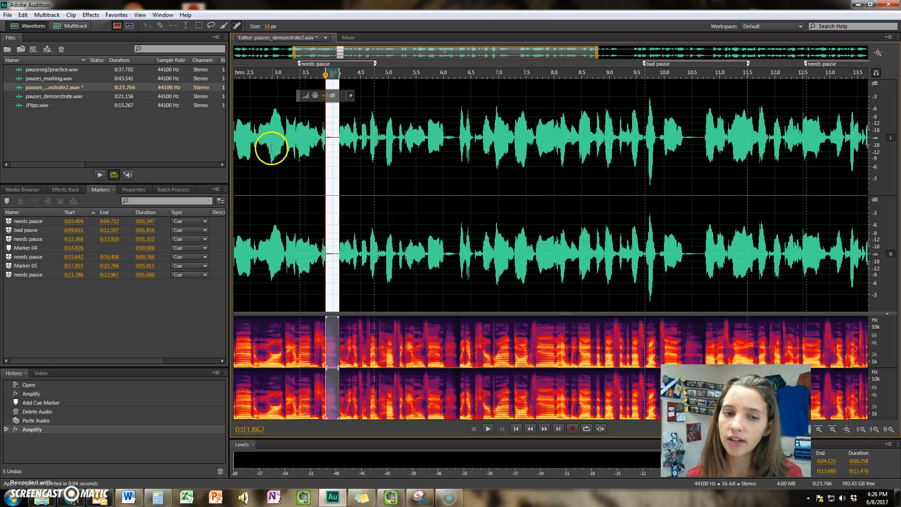
Play back the passage from about 2.5 s through the pasted pause.
{"action": "scroll", "coordinate": [272, 148], "scroll_direction": "up", "scroll_amount": 1}
{"action": "left_click_drag", "start_coordinate": [459, 54], "coordinate": [430, 64]}
{"action": "left_click", "coordinate": [315, 146]}
{"action": "key", "text": "space"}
{"action": "scroll", "coordinate": [437, 164], "scroll_direction": "up", "scroll_amount": 4}
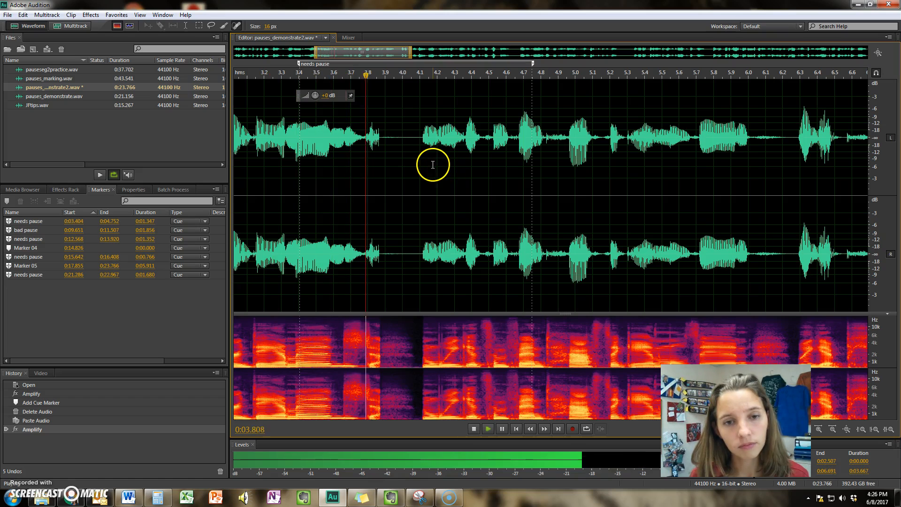
{"action": "key", "text": "space"}
Delete the audio from about 4.10 to 4.14 s, where the pasted pause meets the next word.
{"action": "scroll", "coordinate": [358, 150], "scroll_direction": "up", "scroll_amount": 4}
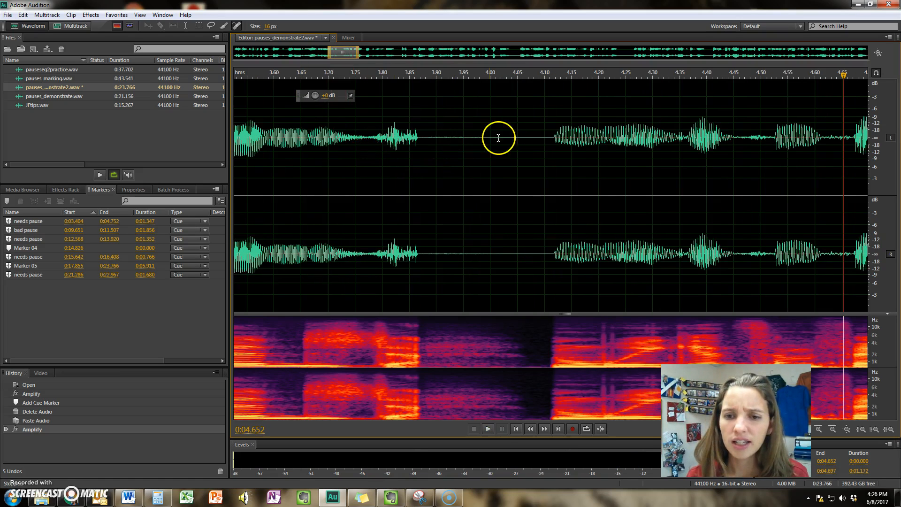
{"action": "left_click_drag", "start_coordinate": [564, 131], "coordinate": [544, 134]}
{"action": "key", "text": "Delete"}
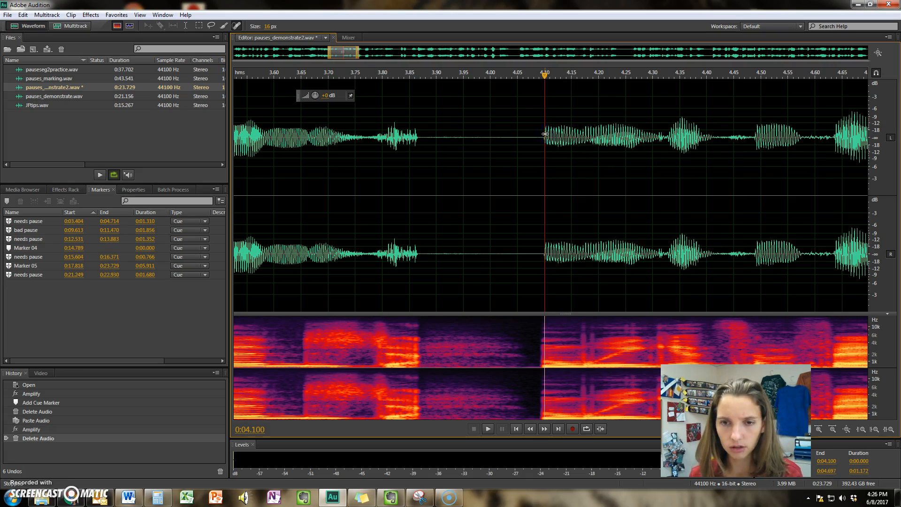
Play back the trimmed pause from about 3.54 s.
{"action": "scroll", "coordinate": [438, 161], "scroll_direction": "down", "scroll_amount": 4}
{"action": "left_click", "coordinate": [448, 144]}
{"action": "key", "text": "space"}
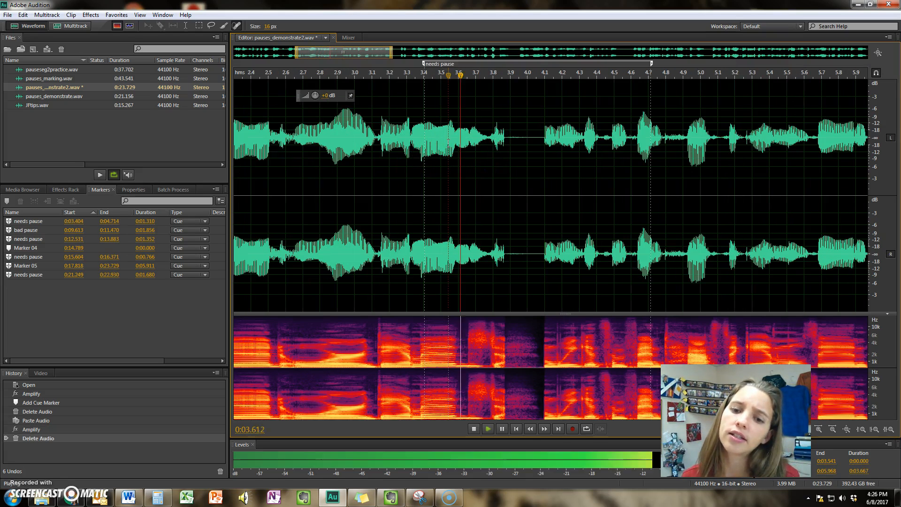
{"action": "key", "text": "space"}
Apply a Fade Out to the audio from about 3.83 to 3.87 s, just before the pasted pause.
{"action": "scroll", "coordinate": [502, 141], "scroll_direction": "up", "scroll_amount": 2}
{"action": "left_click_drag", "start_coordinate": [503, 135], "coordinate": [509, 137]}
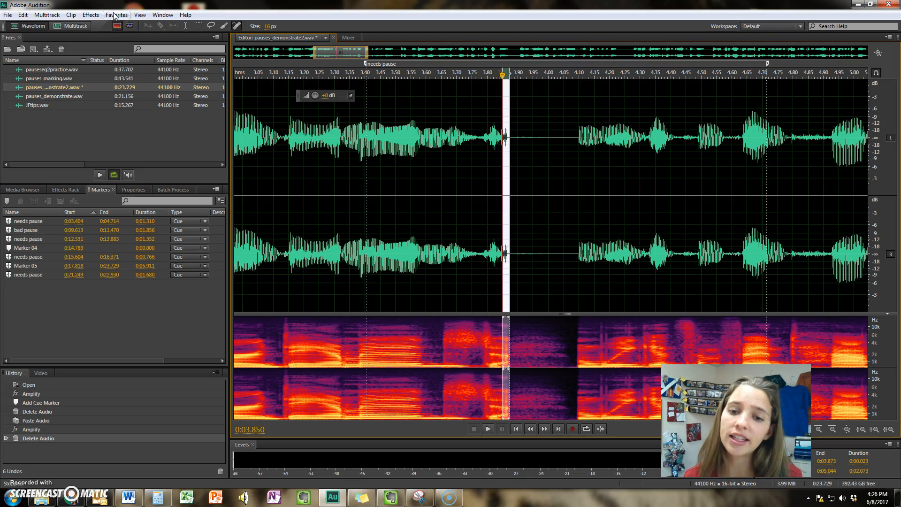
{"action": "left_click_drag", "start_coordinate": [502, 133], "coordinate": [495, 131]}
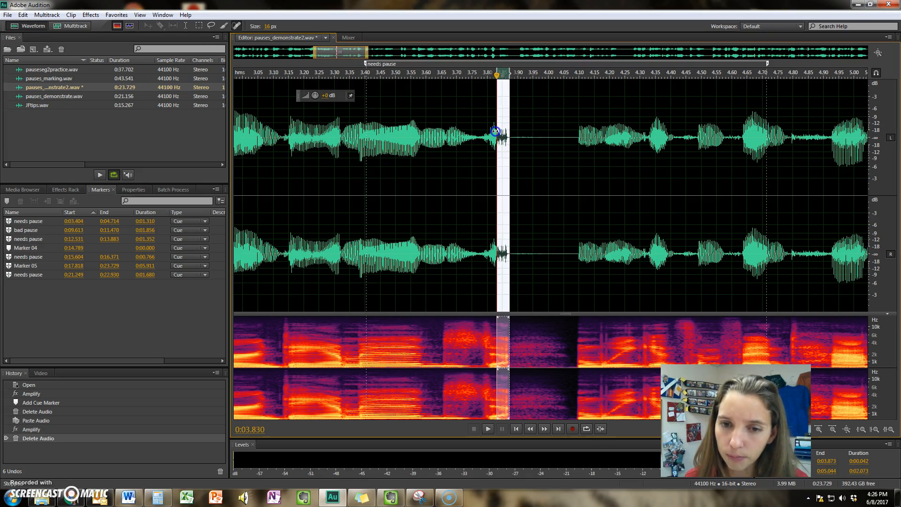
{"action": "left_click", "coordinate": [116, 16]}
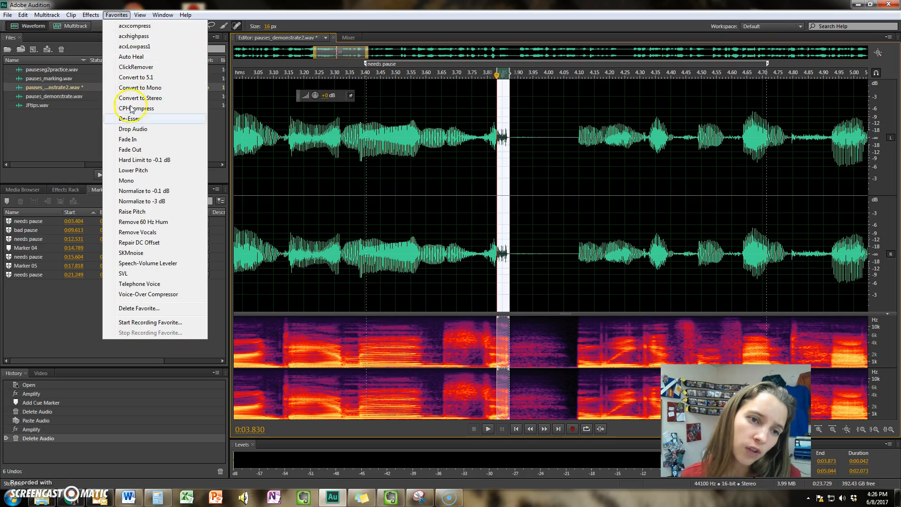
{"action": "left_click", "coordinate": [141, 149]}
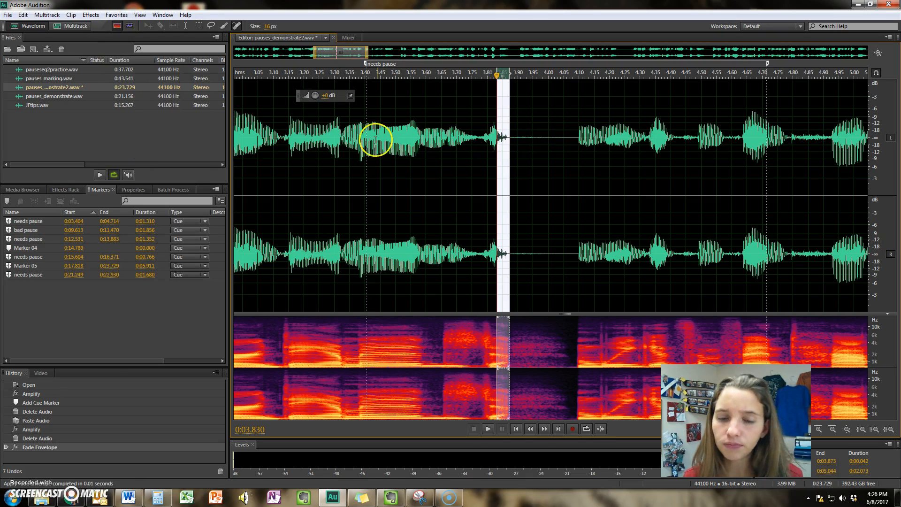
Replay the transition into the pause and delete a sliver of about 0.04 s near the end of the preceding word.
{"action": "left_click", "coordinate": [296, 140]}
{"action": "key", "text": "space"}
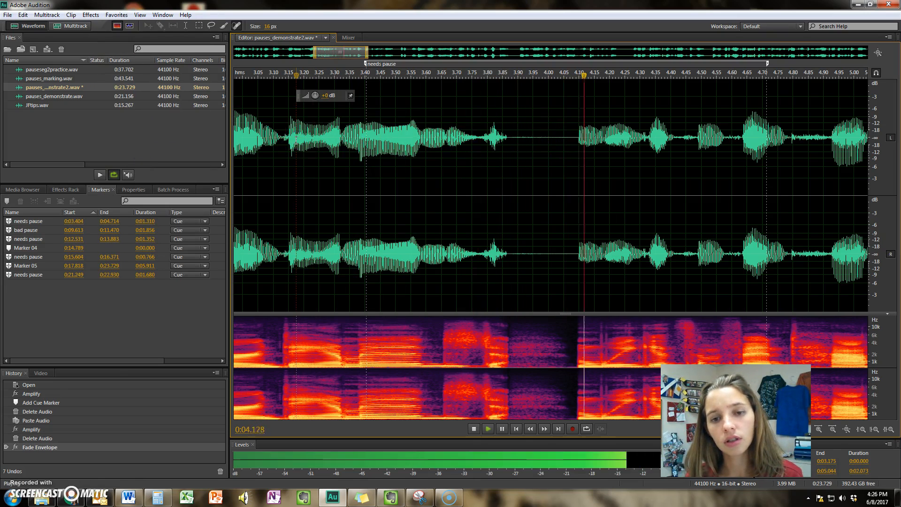
{"action": "scroll", "coordinate": [435, 140], "scroll_direction": "up", "scroll_amount": 2}
{"action": "mouse_move", "coordinate": [532, 137]}
{"action": "left_mouse_down"}
{"action": "mouse_move", "coordinate": [555, 137]}
{"action": "mouse_move", "coordinate": [519, 140]}
{"action": "left_mouse_up"}
{"action": "key", "text": "Delete"}
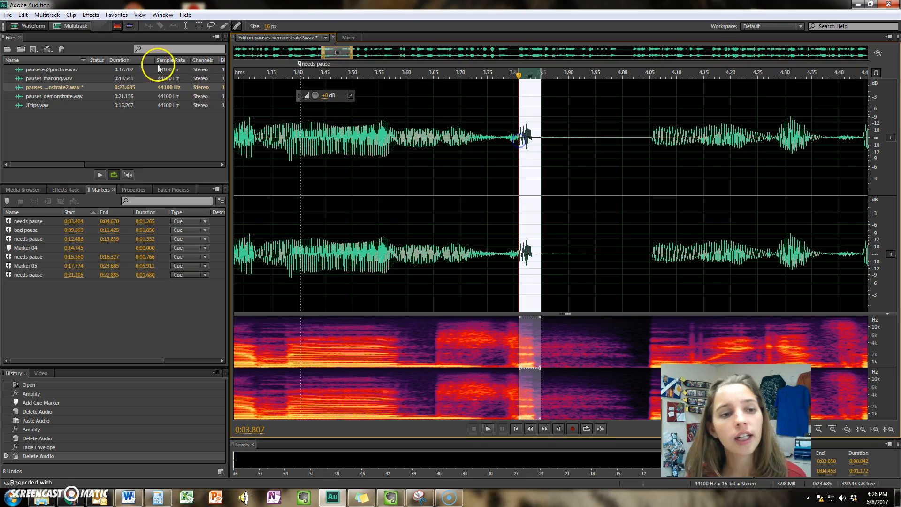
Apply a Fade Out from about 3.81 to 3.85 s before the pause and play the transition back.
{"action": "left_click", "coordinate": [116, 14]}
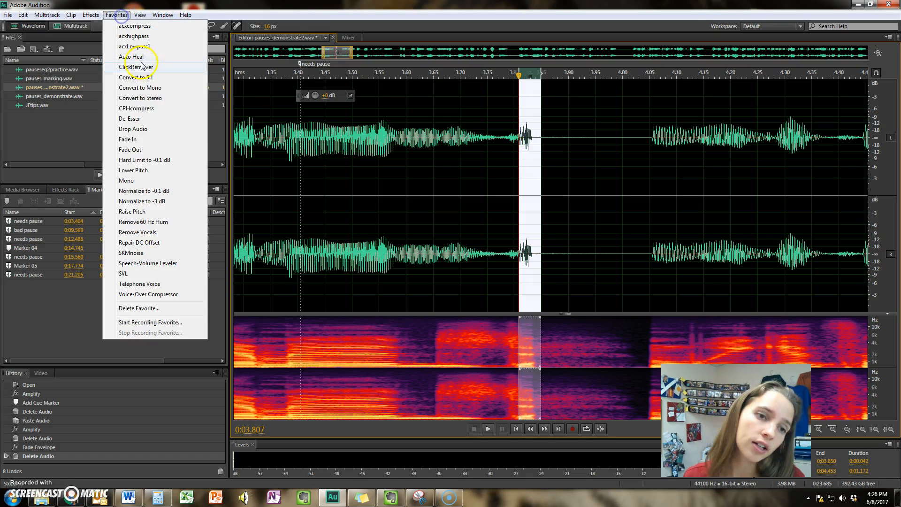
{"action": "left_click", "coordinate": [144, 149]}
{"action": "left_click", "coordinate": [287, 154]}
{"action": "key", "text": "space"}
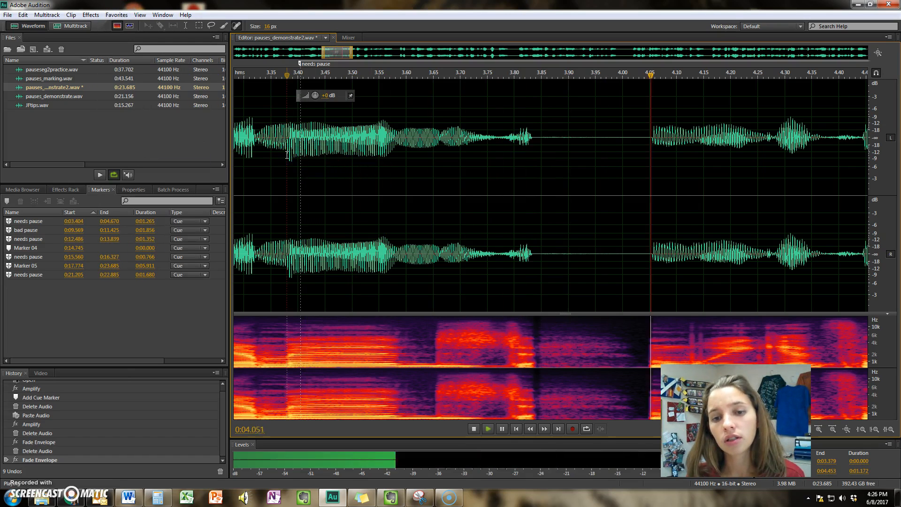
{"action": "key", "text": "space"}
Apply a Fade In to the start of the word after the pause, from about 4.04 to 4.10 s.
{"action": "left_click", "coordinate": [536, 138]}
{"action": "left_click_drag", "start_coordinate": [536, 138], "coordinate": [647, 132]}
{"action": "scroll", "coordinate": [626, 139], "scroll_direction": "down", "scroll_amount": 2}
{"action": "left_click", "coordinate": [117, 15]}
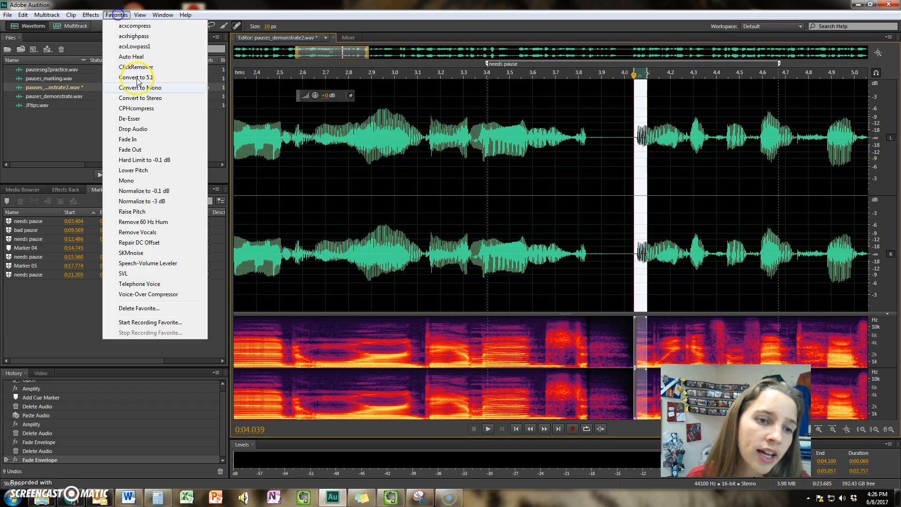
{"action": "left_click", "coordinate": [137, 133]}
Shorten the pause by deleting about 0.08 s from about 3.86 s onward, and play the result back.
{"action": "left_click_drag", "start_coordinate": [592, 136], "coordinate": [610, 138]}
{"action": "key", "text": "Delete"}
{"action": "left_click", "coordinate": [444, 153]}
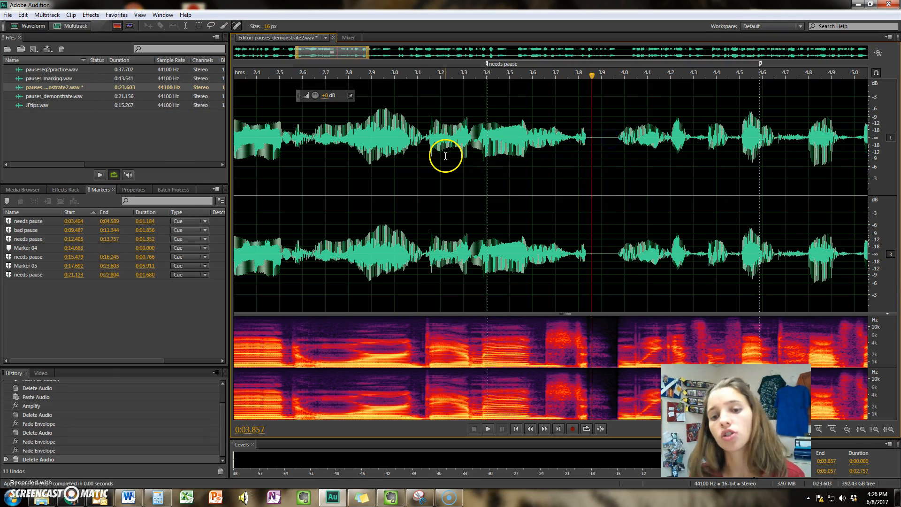
{"action": "key", "text": "space"}
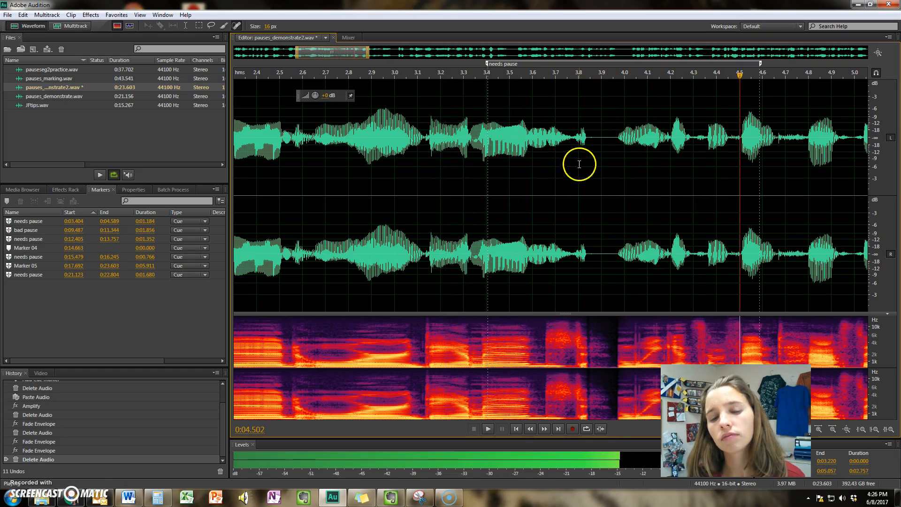
Delete about 0.04 s at about 3.96 s, where the shortened pause meets the next word.
{"action": "key", "text": "space"}
{"action": "scroll", "coordinate": [581, 145], "scroll_direction": "up", "scroll_amount": 3}
{"action": "left_click_drag", "start_coordinate": [684, 138], "coordinate": [664, 140]}
{"action": "key", "text": "Delete"}
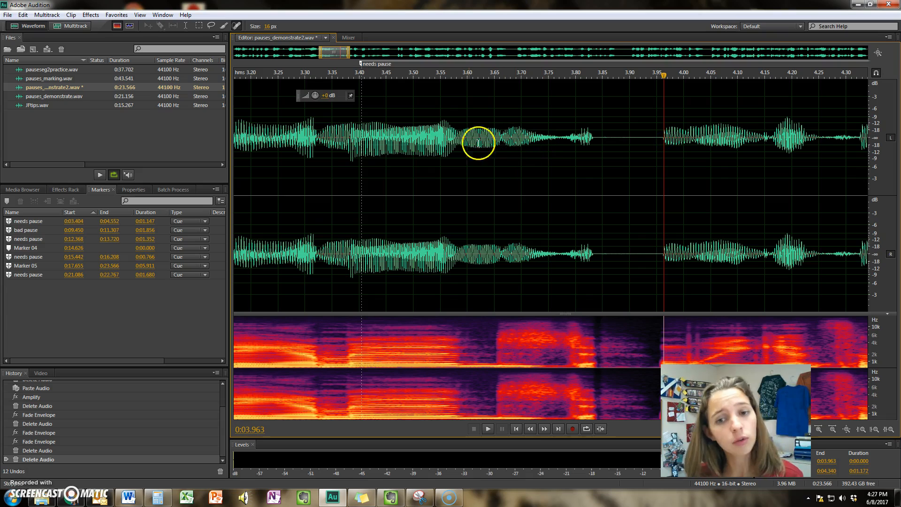
Play back the finished pause from about 3.45 s.
{"action": "left_click", "coordinate": [388, 149]}
{"action": "key", "text": "space"}
{"action": "key", "text": "space"}
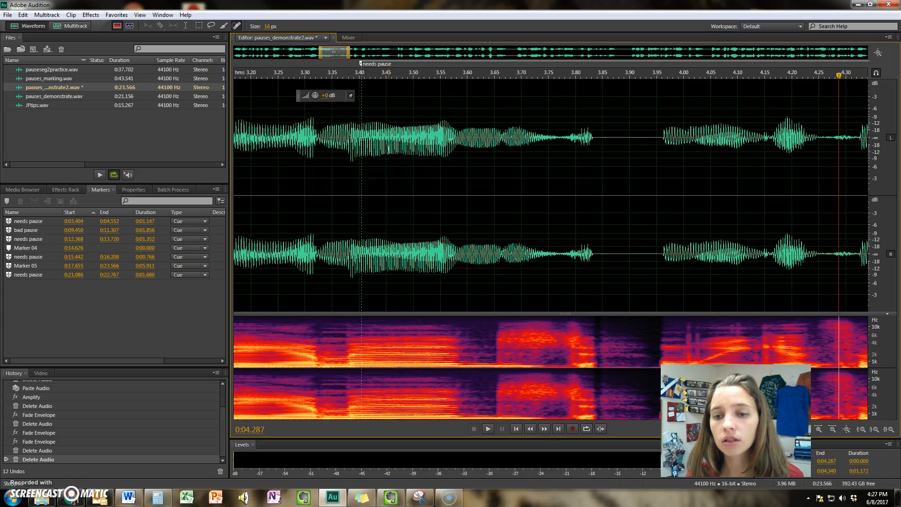
Shorten the pause by deleting about 0.03 s at about 3.85 s, and play the result back from about 3.67 s.
{"action": "left_click", "coordinate": [609, 133]}
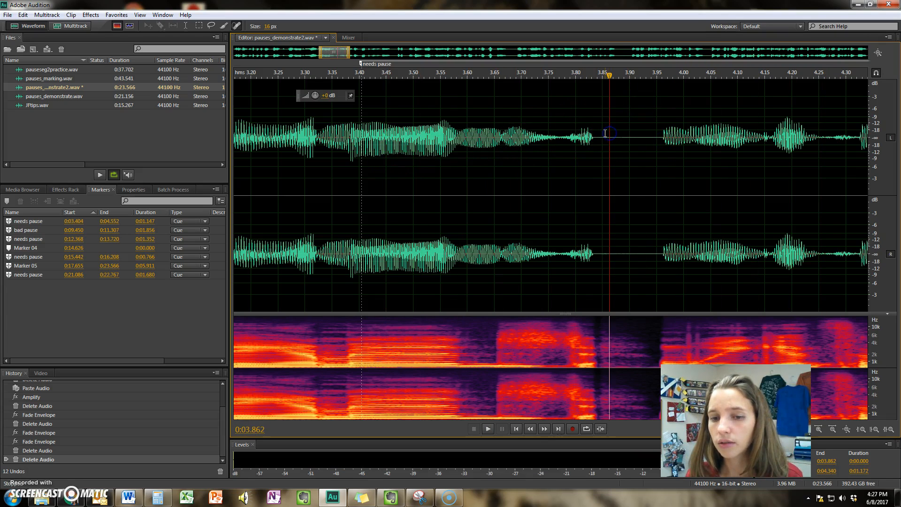
{"action": "left_click_drag", "start_coordinate": [600, 133], "coordinate": [618, 133]}
{"action": "key", "text": "Delete"}
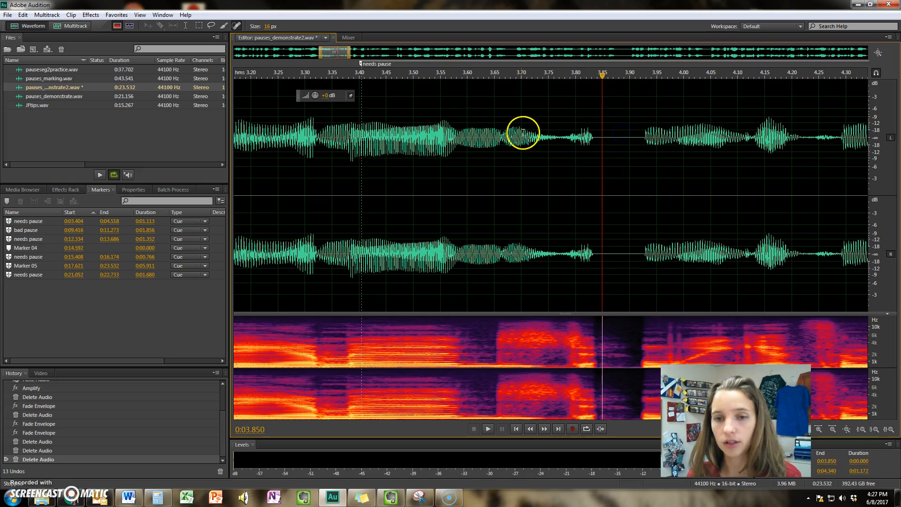
{"action": "left_click", "coordinate": [503, 132]}
{"action": "key", "text": "space"}
{"action": "key", "text": "space"}
{"action": "scroll", "coordinate": [503, 133], "scroll_direction": "down", "scroll_amount": 4}
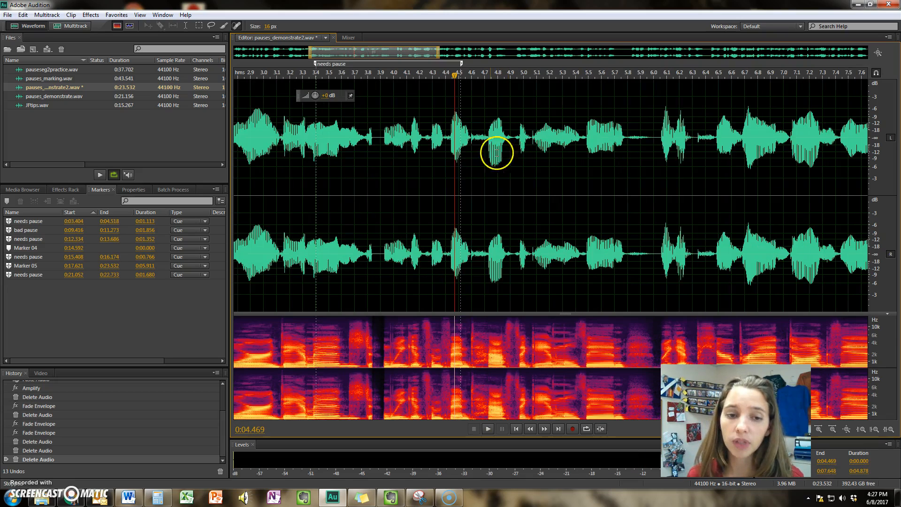
Play back the shortened pause with its lead-in from 2.5 s.
{"action": "scroll", "coordinate": [287, 149], "scroll_direction": "down", "scroll_amount": 3}
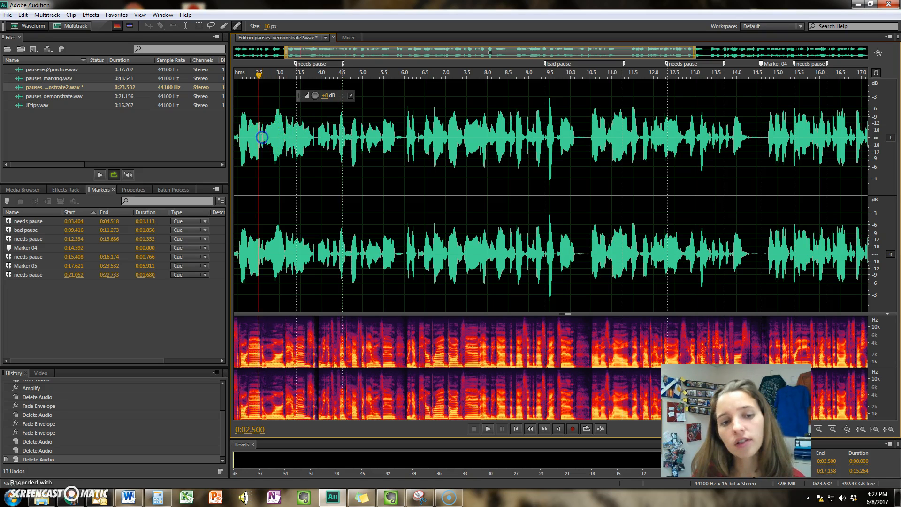
{"action": "left_click", "coordinate": [259, 126]}
{"action": "key", "text": "space"}
{"action": "scroll", "coordinate": [262, 126], "scroll_direction": "up", "scroll_amount": 3}
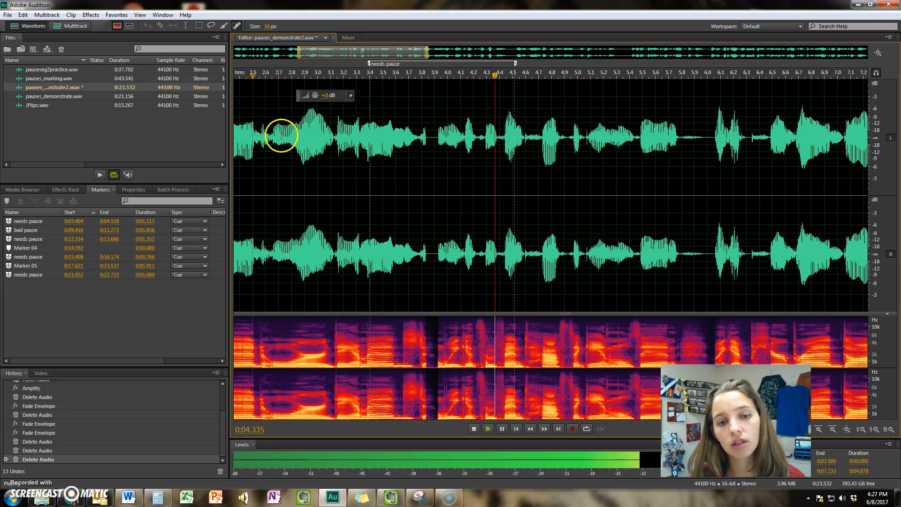
{"action": "key", "text": "space"}
Apply a Fade Out to the end of the word before the pause, from about 3.81 to 3.83 s.
{"action": "scroll", "coordinate": [386, 132], "scroll_direction": "up", "scroll_amount": 4}
{"action": "scroll", "coordinate": [561, 137], "scroll_direction": "up", "scroll_amount": 3}
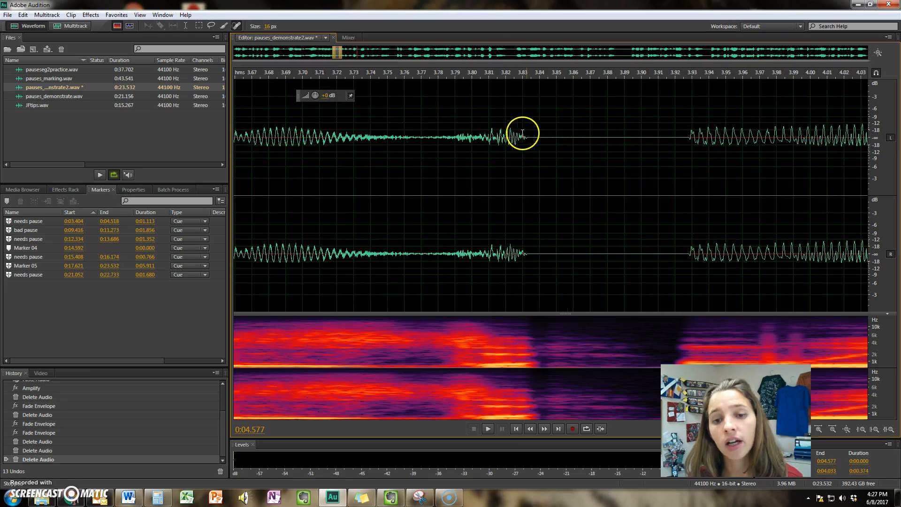
{"action": "left_click_drag", "start_coordinate": [488, 135], "coordinate": [526, 130]}
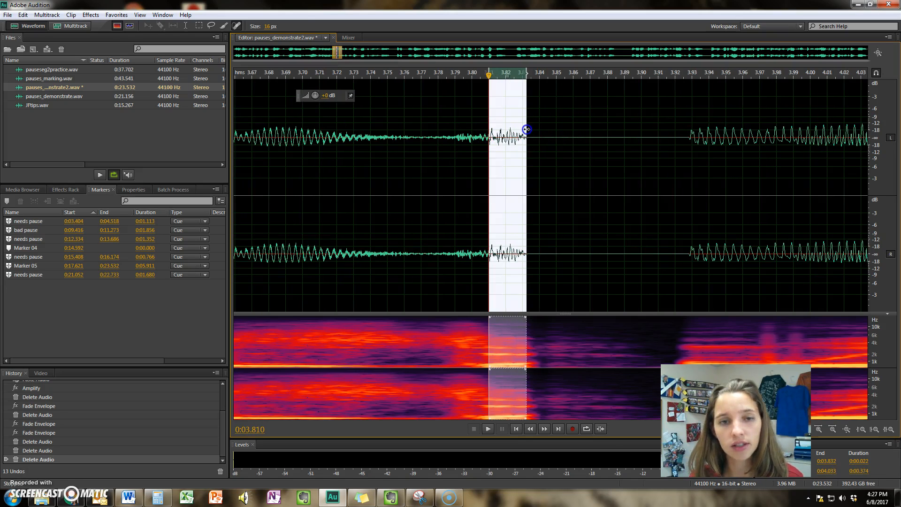
{"action": "left_click", "coordinate": [112, 14]}
{"action": "left_click", "coordinate": [153, 145]}
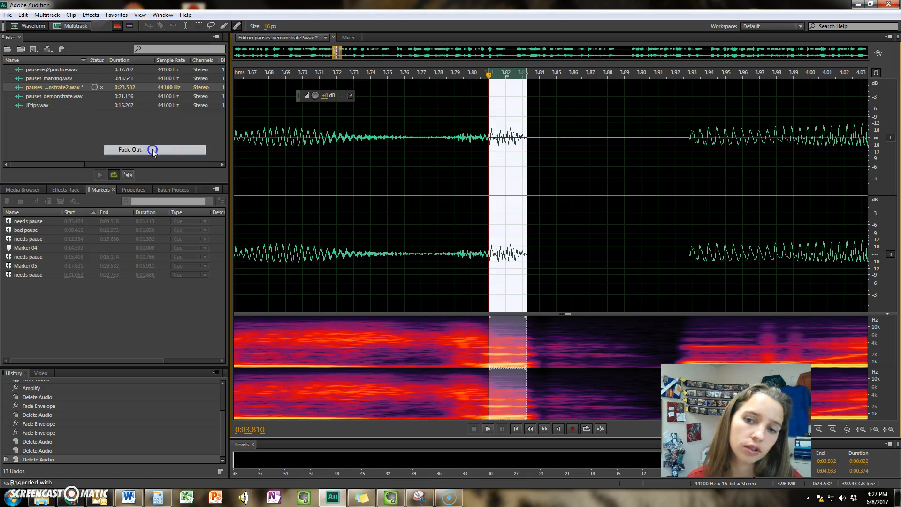
Play back the faded word ending from 3.59 s and again from 3.3 s.
{"action": "scroll", "coordinate": [460, 153], "scroll_direction": "down", "scroll_amount": 3}
{"action": "left_click", "coordinate": [349, 148]}
{"action": "key", "text": "space"}
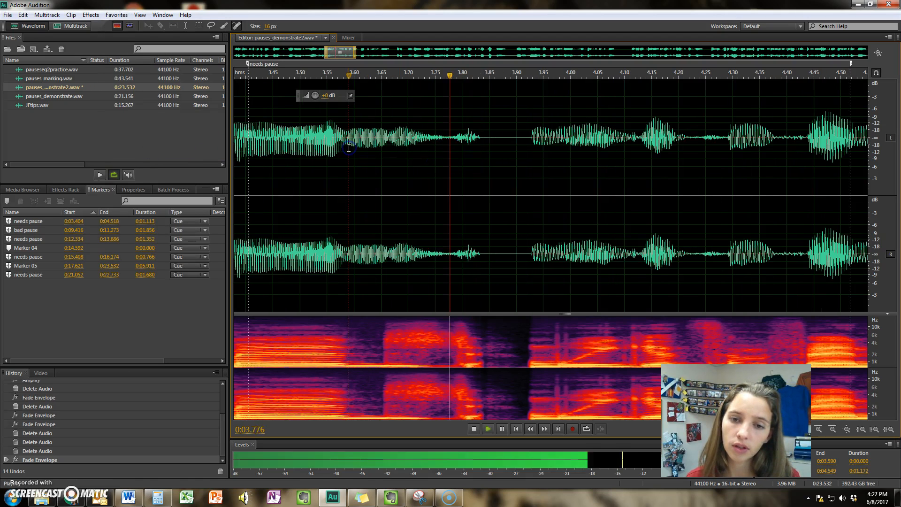
{"action": "key", "text": "space"}
{"action": "scroll", "coordinate": [348, 149], "scroll_direction": "down", "scroll_amount": 4}
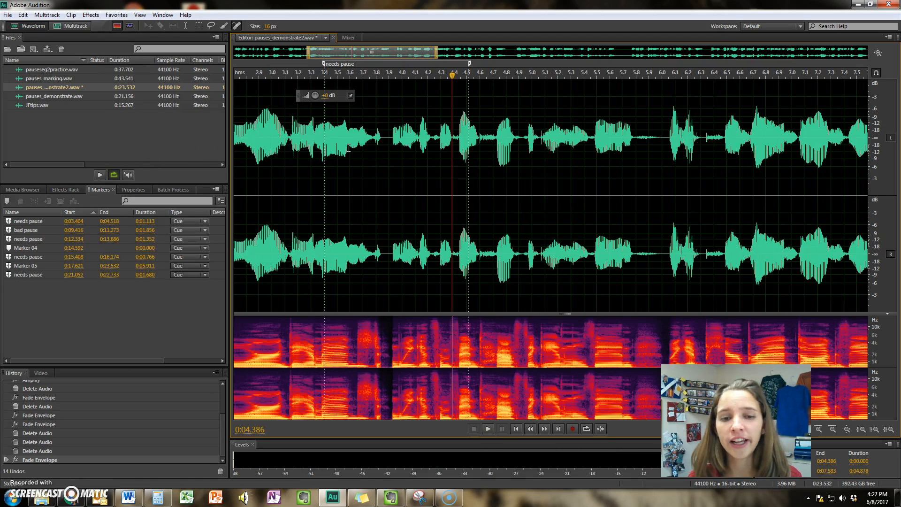
{"action": "left_click", "coordinate": [309, 141]}
{"action": "key", "text": "space"}
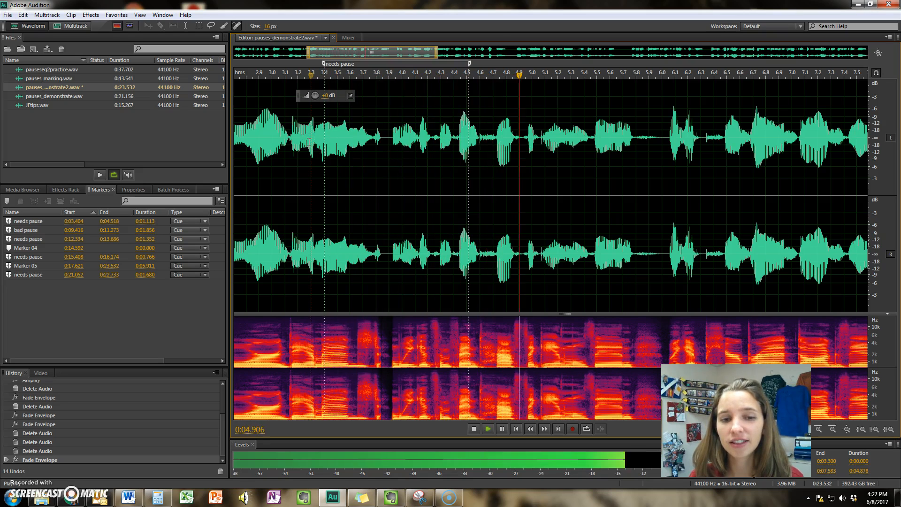
{"action": "key", "text": "space"}
Delete about 0.01 s near the start of the pause, and apply another Fade Out from about 3.806 to 3.830 s.
{"action": "scroll", "coordinate": [382, 134], "scroll_direction": "up", "scroll_amount": 8}
{"action": "left_click_drag", "start_coordinate": [399, 135], "coordinate": [350, 141]}
{"action": "key", "text": "Delete"}
{"action": "left_click", "coordinate": [115, 15]}
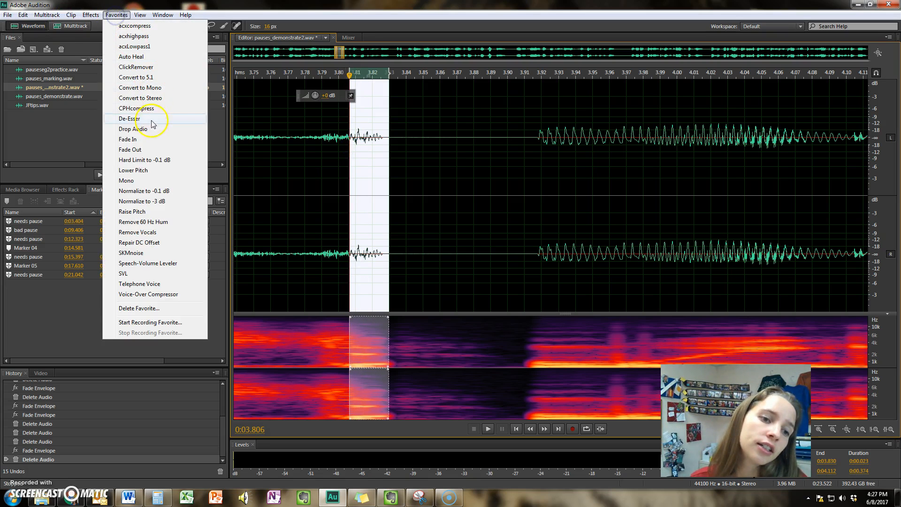
{"action": "left_click", "coordinate": [136, 150]}
Play back the pause with its faded word ending from about 3.54 s.
{"action": "scroll", "coordinate": [292, 140], "scroll_direction": "down", "scroll_amount": 1}
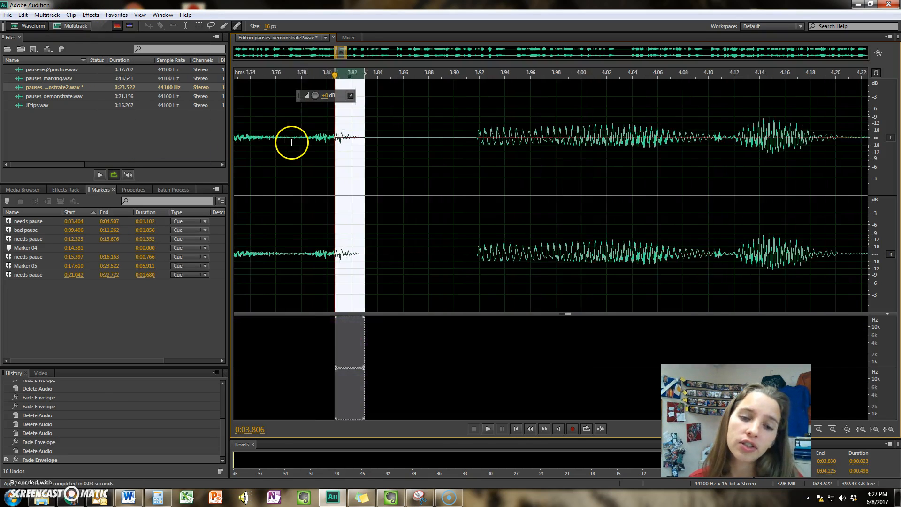
{"action": "scroll", "coordinate": [292, 142], "scroll_direction": "down", "scroll_amount": 4}
{"action": "left_click", "coordinate": [241, 146]}
{"action": "key", "text": "space"}
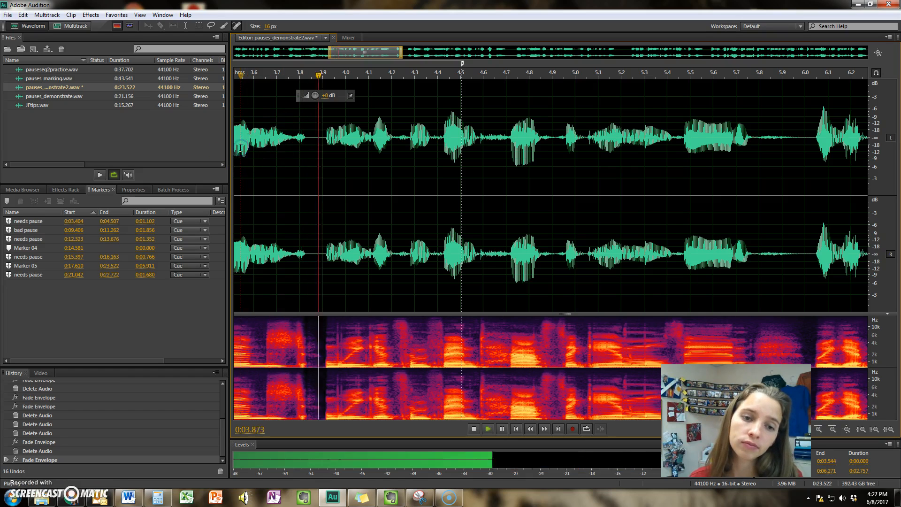
{"action": "key", "text": "space"}
Delete the remaining word tail from about 3.81 to 3.83 s, and play the result back from 3.36 s through the following phrase.
{"action": "scroll", "coordinate": [281, 131], "scroll_direction": "up", "scroll_amount": 3}
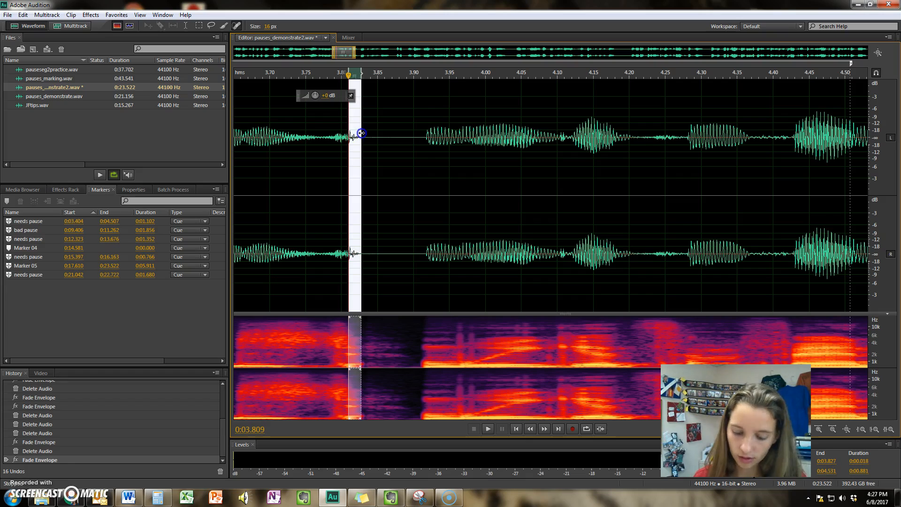
{"action": "key", "text": "Delete"}
{"action": "scroll", "coordinate": [356, 136], "scroll_direction": "down", "scroll_amount": 3}
{"action": "left_click", "coordinate": [279, 137]}
{"action": "key", "text": "space"}
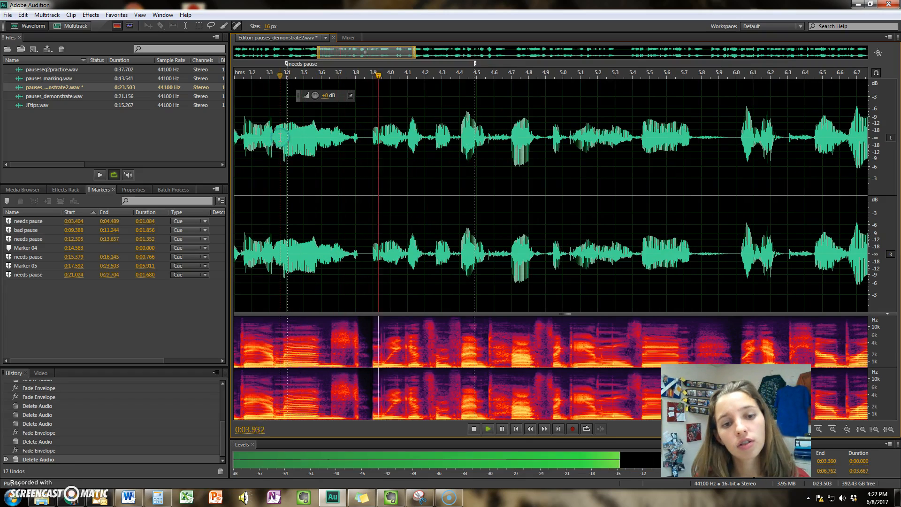
{"action": "scroll", "coordinate": [315, 135], "scroll_direction": "down", "scroll_amount": 3}
{"action": "key", "text": "space"}
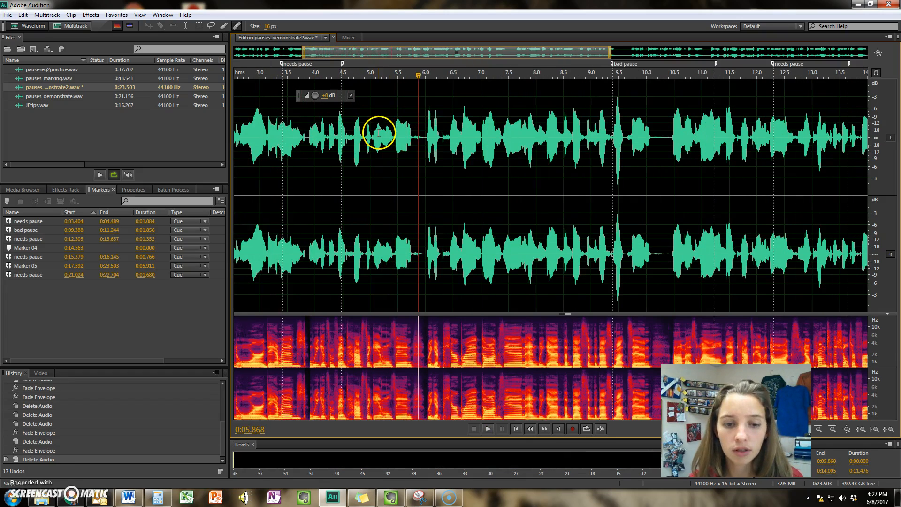
{"action": "key", "text": "space"}
{"action": "key", "text": "space"}
Test deleting the quiet gap from about 5.76 to 6.02 s with playback from about 4.92 s, and undo the deletion.
{"action": "scroll", "coordinate": [411, 139], "scroll_direction": "up", "scroll_amount": 3}
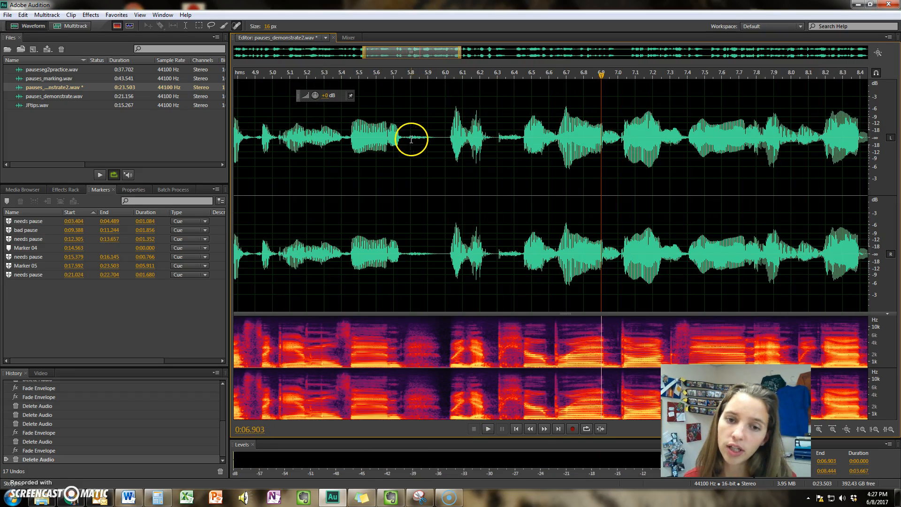
{"action": "left_click_drag", "start_coordinate": [404, 137], "coordinate": [448, 124]}
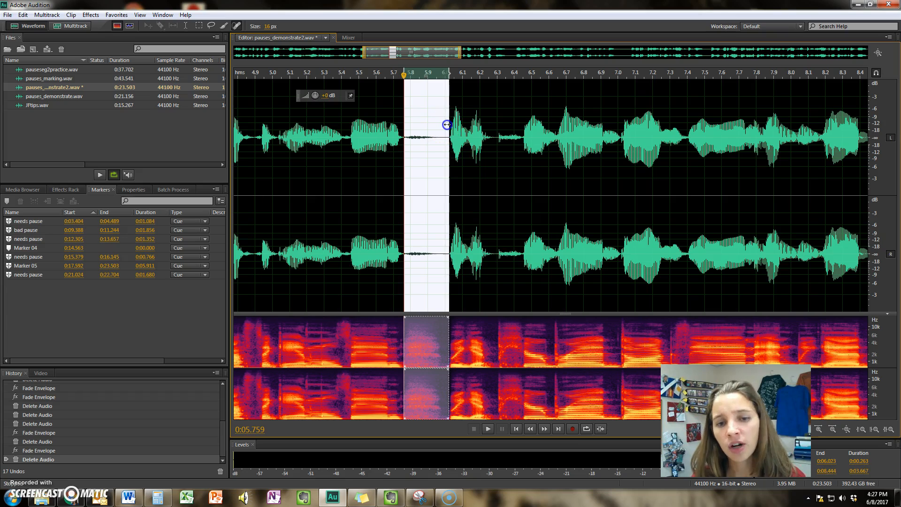
{"action": "key", "text": "Delete"}
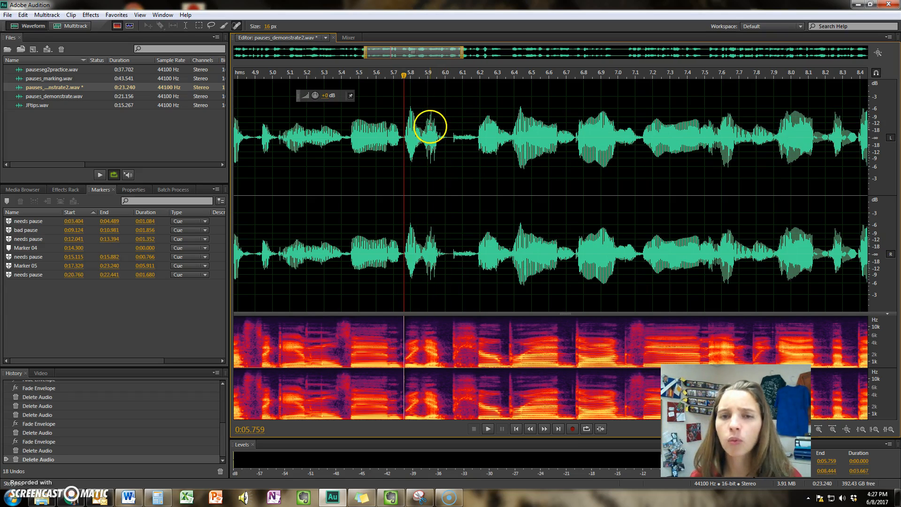
{"action": "left_click", "coordinate": [259, 142]}
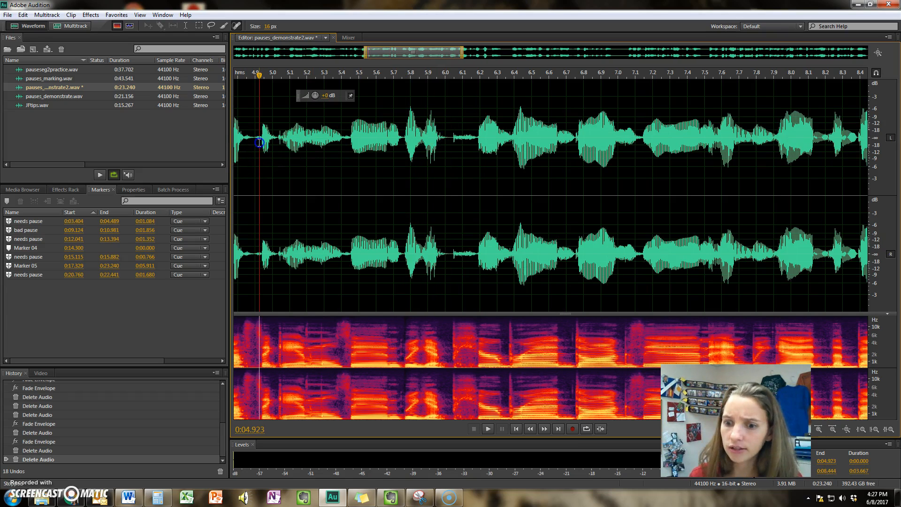
{"action": "key", "text": "space"}
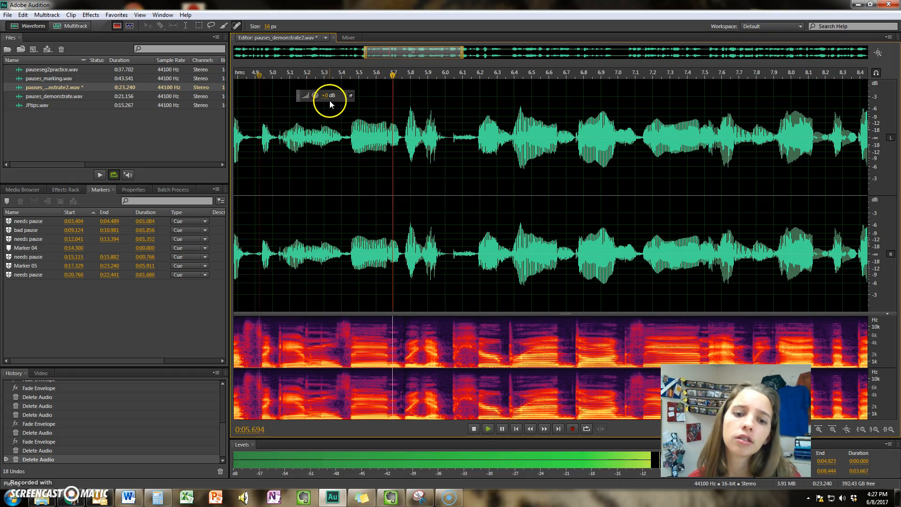
{"action": "key", "text": "space"}
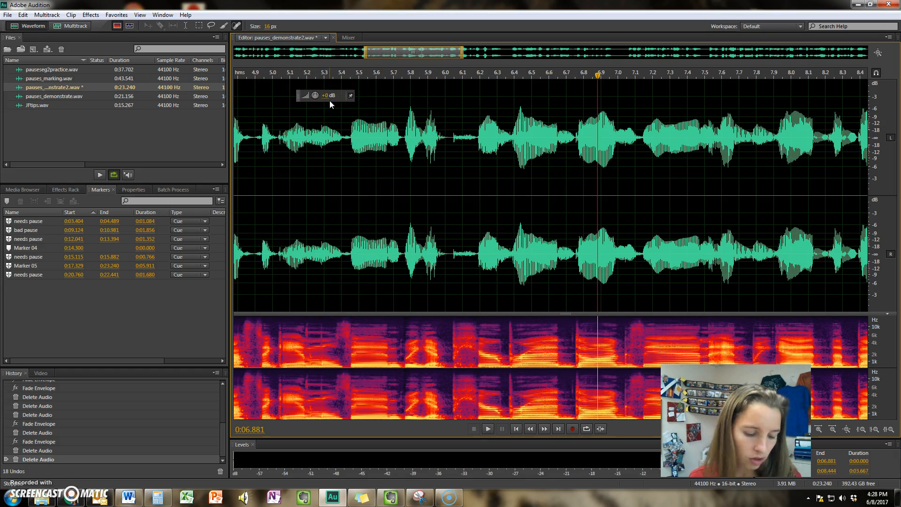
{"action": "key", "text": "ctrl+z"}
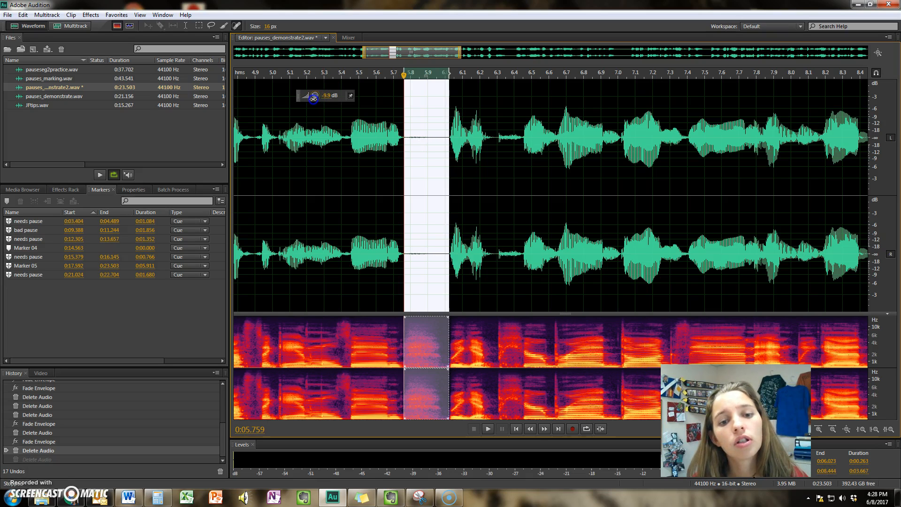
Lower the volume of the gap selected from about 5.76 to 6.02 s.
{"action": "left_click_drag", "start_coordinate": [313, 98], "coordinate": [327, 96]}
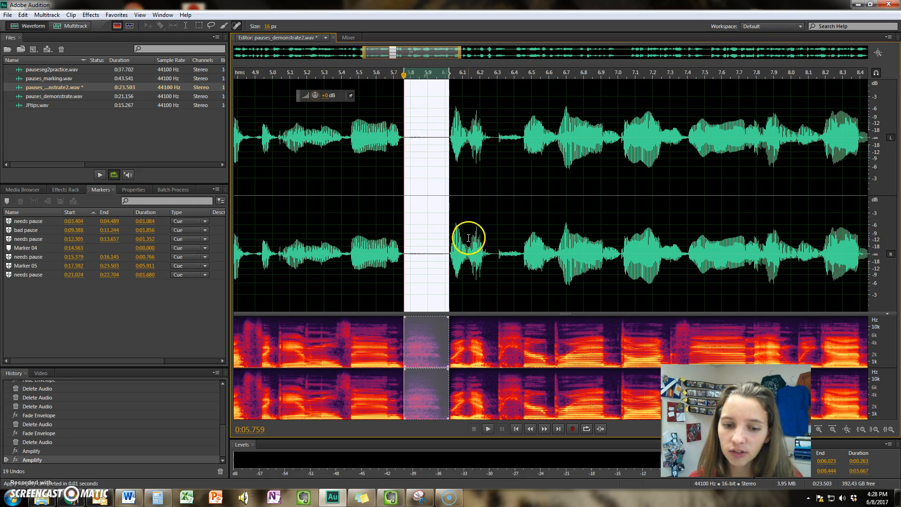
{"action": "left_click", "coordinate": [342, 251]}
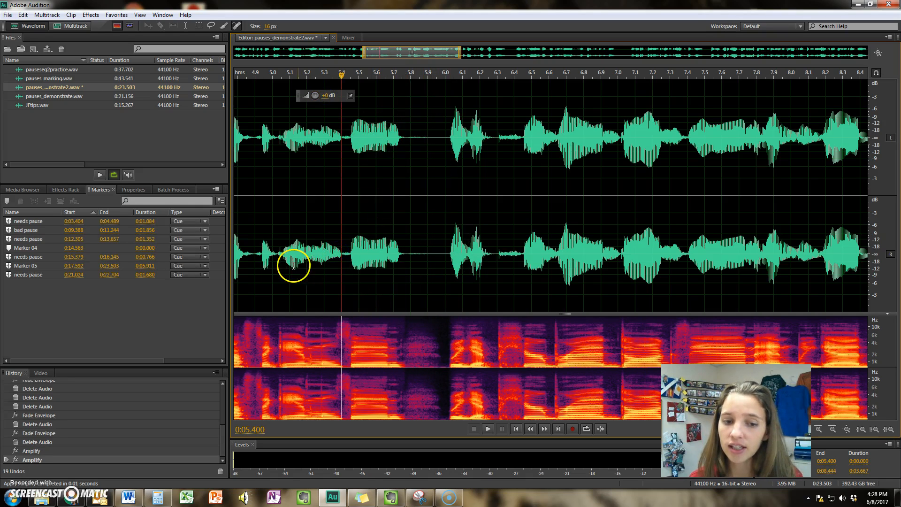
Test silencing the gap from about 5.76 to 6.00 s with a strong volume cut and playback from 4.9 s, and undo the cut.
{"action": "left_click_drag", "start_coordinate": [405, 248], "coordinate": [445, 252]}
{"action": "left_click_drag", "start_coordinate": [324, 94], "coordinate": [24, 145]}
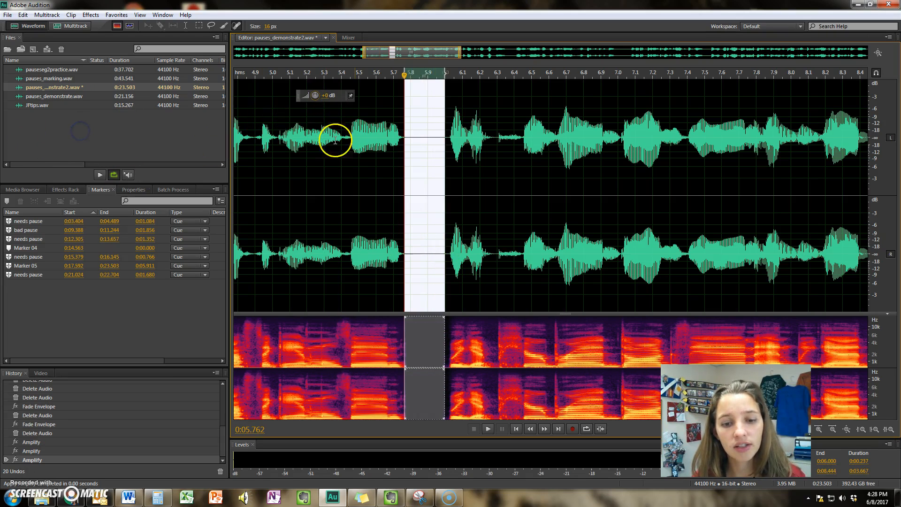
{"action": "left_click", "coordinate": [416, 237]}
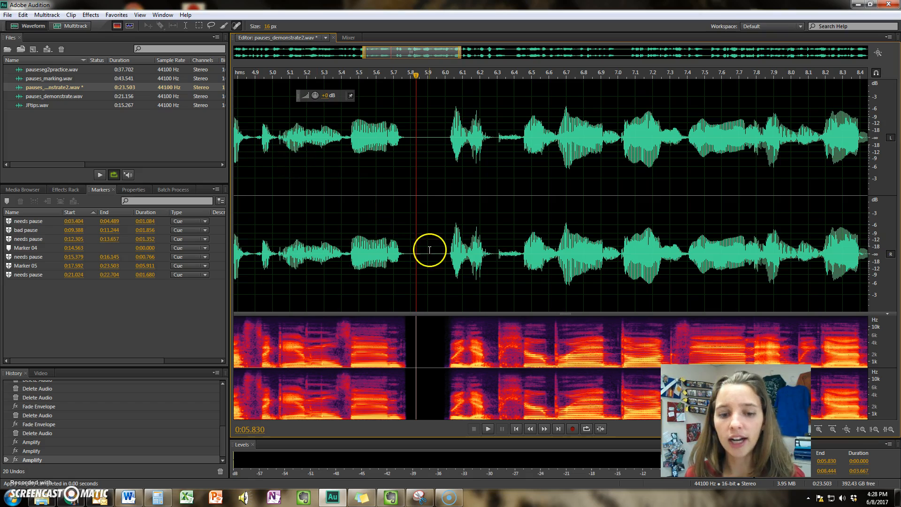
{"action": "left_click", "coordinate": [253, 135]}
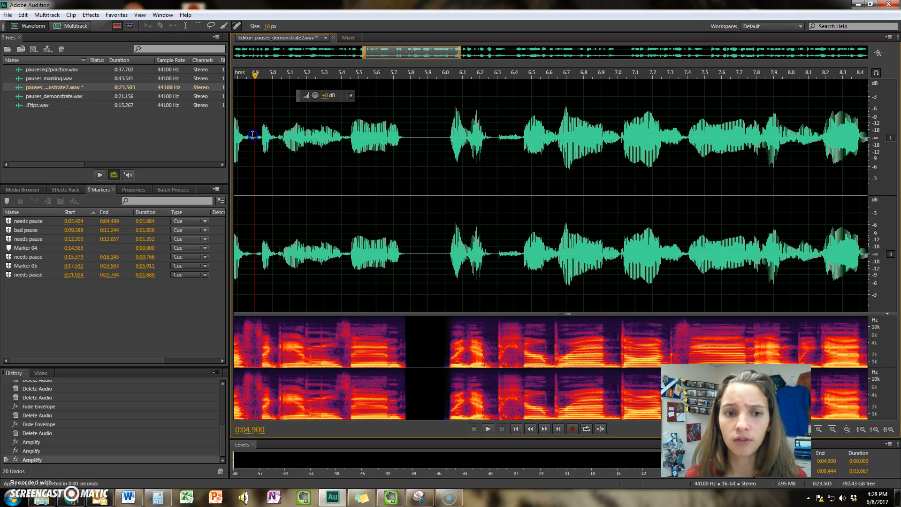
{"action": "key", "text": "space"}
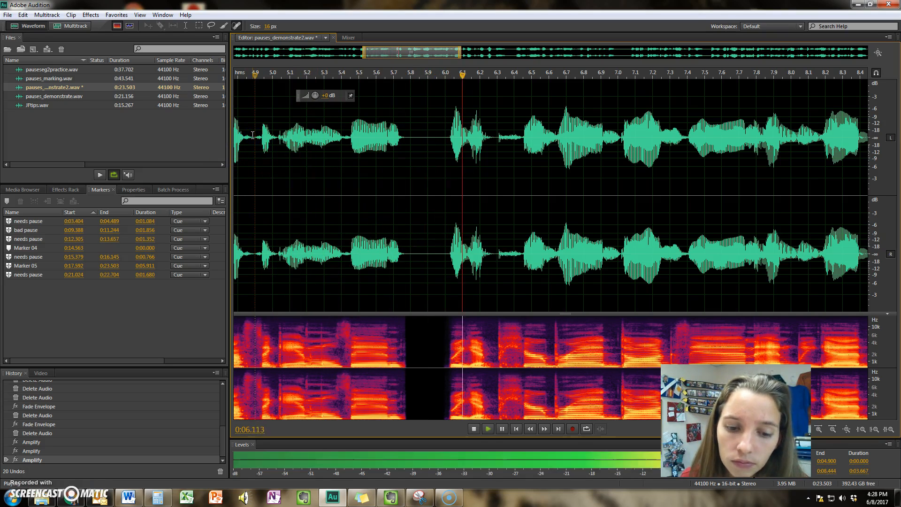
{"action": "key", "text": "space"}
{"action": "key", "text": "ctrl+z"}
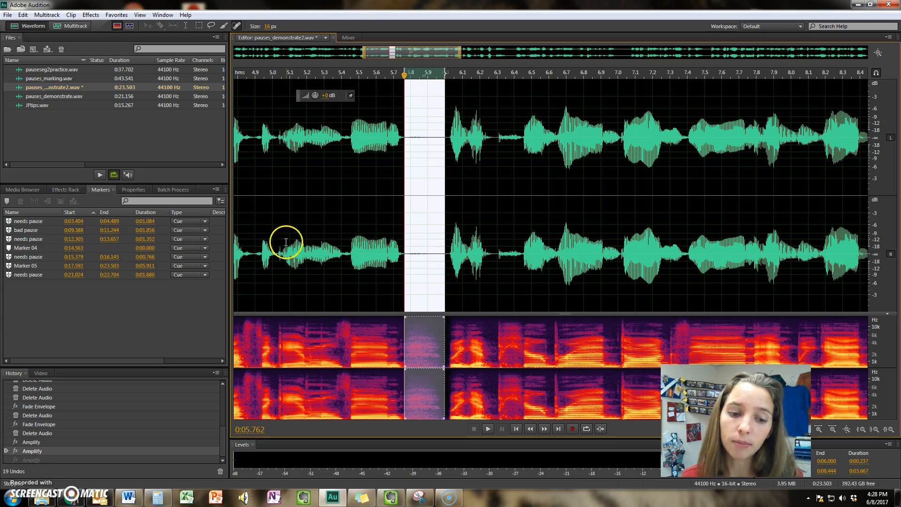
Play back the softened gap from about 5.14 s and continue through the "bad pause" passage to about 11.56 s.
{"action": "left_click", "coordinate": [297, 141]}
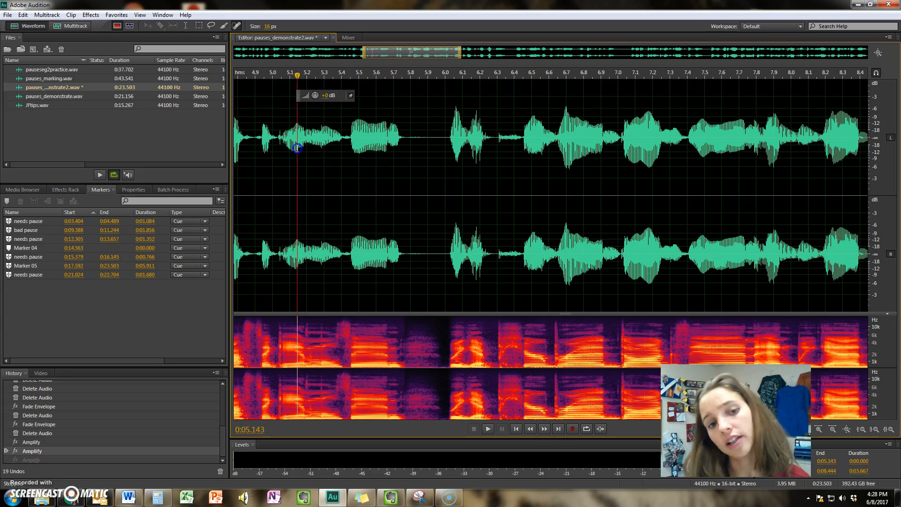
{"action": "key", "text": "space"}
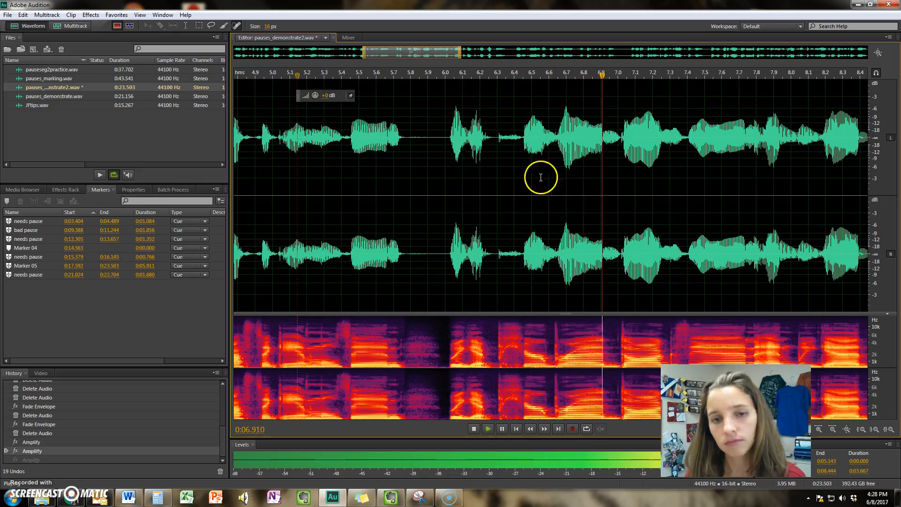
{"action": "scroll", "coordinate": [544, 171], "scroll_direction": "down", "scroll_amount": 2}
{"action": "scroll", "coordinate": [488, 56], "scroll_direction": "down", "scroll_amount": 2}
{"action": "left_click_drag", "start_coordinate": [488, 56], "coordinate": [593, 49]}
{"action": "key", "text": "space"}
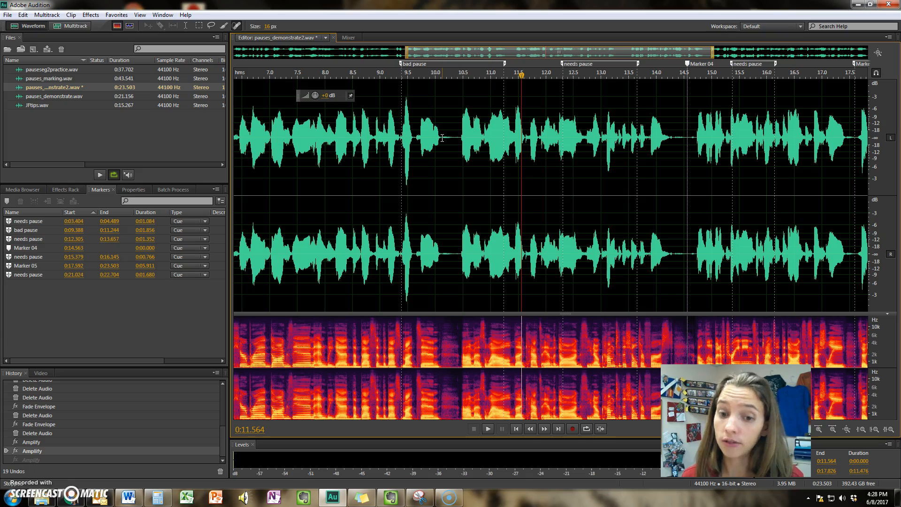
Play back the "bad pause" passage from 8.2 s and delete the audio from about 10.13 to 10.68 s.
{"action": "scroll", "coordinate": [442, 138], "scroll_direction": "up", "scroll_amount": 2}
{"action": "left_click", "coordinate": [254, 148]}
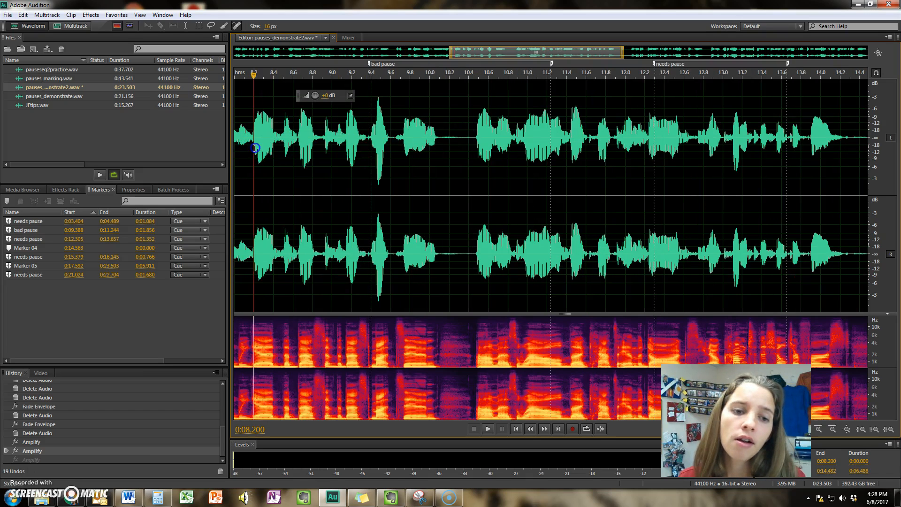
{"action": "key", "text": "space"}
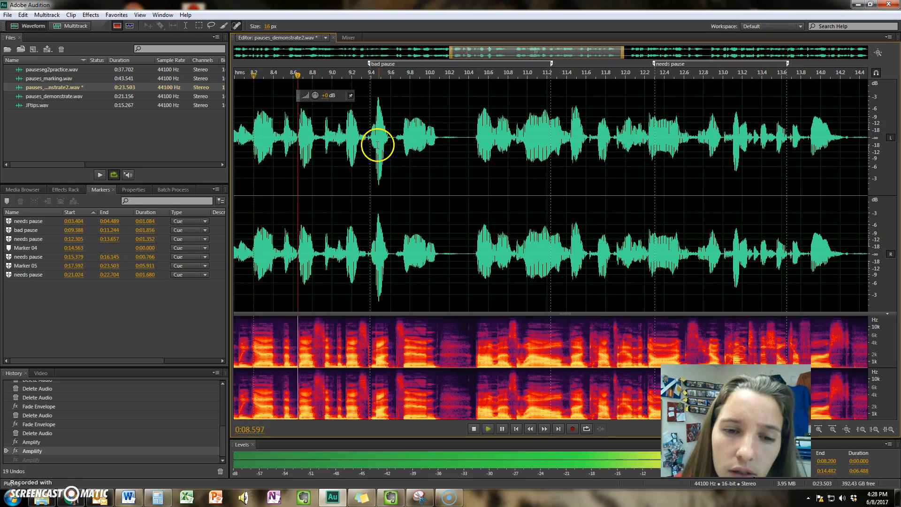
{"action": "left_click", "coordinate": [496, 126]}
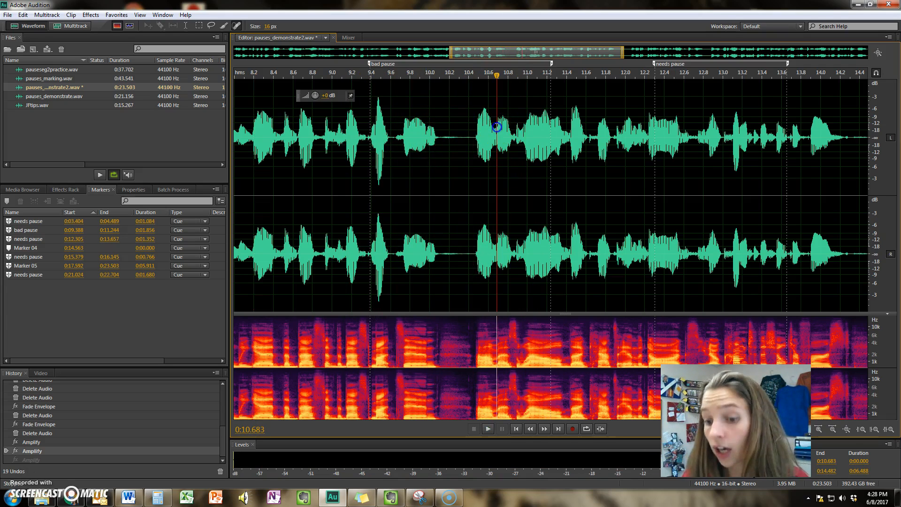
{"action": "left_click_drag", "start_coordinate": [497, 127], "coordinate": [442, 145]}
{"action": "key", "text": "Delete"}
{"action": "key", "text": "Delete"}
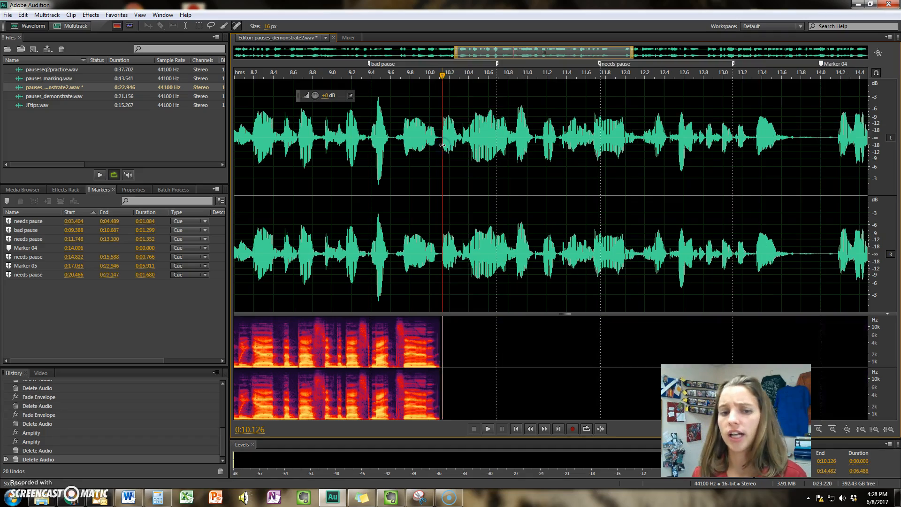
Play back the edited "bad pause" passage from about 7.57 s to 11.3 s.
{"action": "scroll", "coordinate": [422, 150], "scroll_direction": "down", "scroll_amount": 2}
{"action": "scroll", "coordinate": [413, 157], "scroll_direction": "up", "scroll_amount": 5}
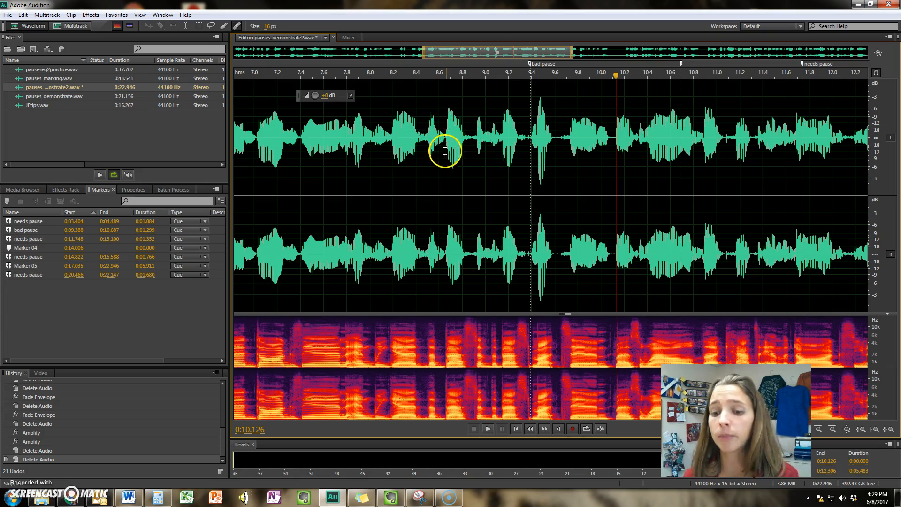
{"action": "left_click", "coordinate": [319, 139]}
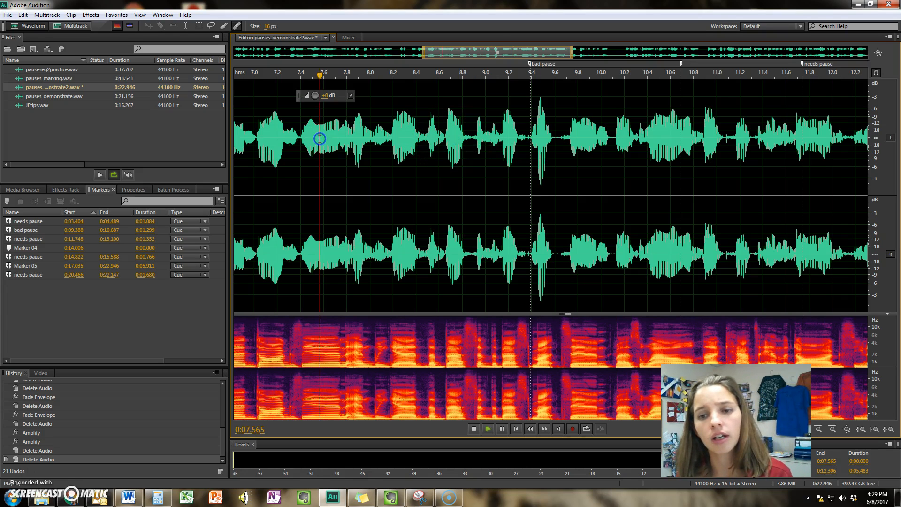
{"action": "key", "text": "space"}
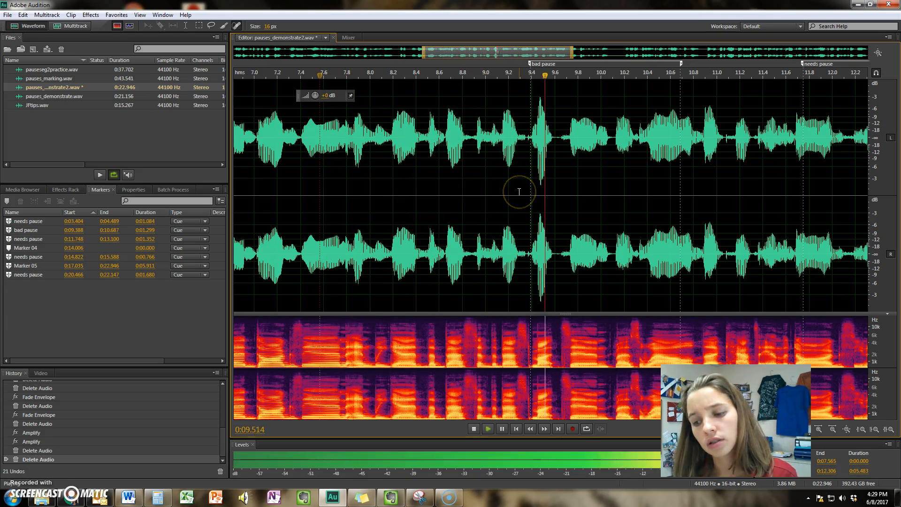
{"action": "key", "text": "space"}
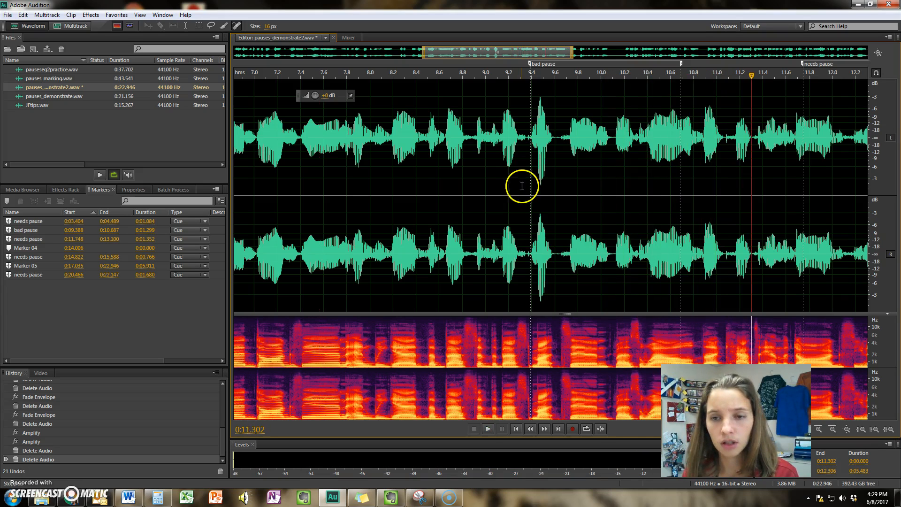
Trim a sliver of audio just after 10.11 s and apply Fade In to the word's start from about 10.11 to 10.18 s.
{"action": "scroll", "coordinate": [653, 164], "scroll_direction": "up", "scroll_amount": 3}
{"action": "scroll", "coordinate": [546, 161], "scroll_direction": "up", "scroll_amount": 3}
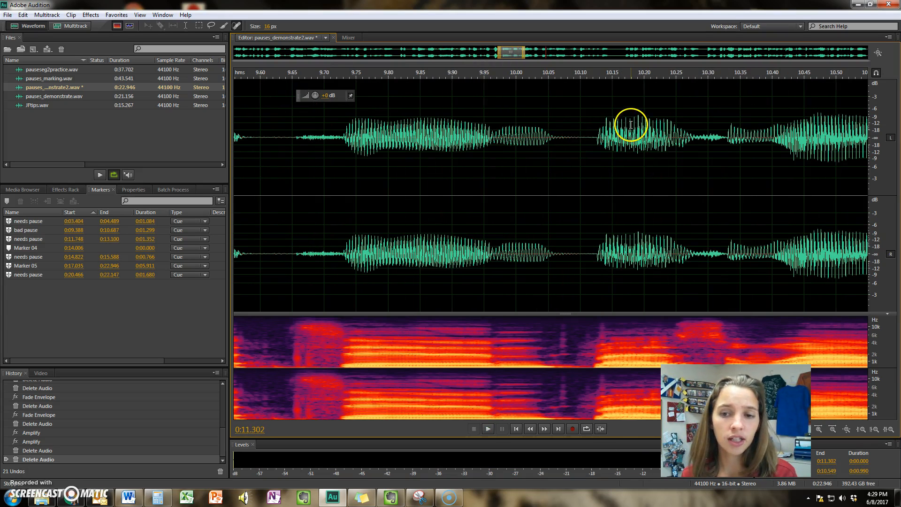
{"action": "left_click_drag", "start_coordinate": [595, 128], "coordinate": [633, 135]}
{"action": "key", "text": "Delete"}
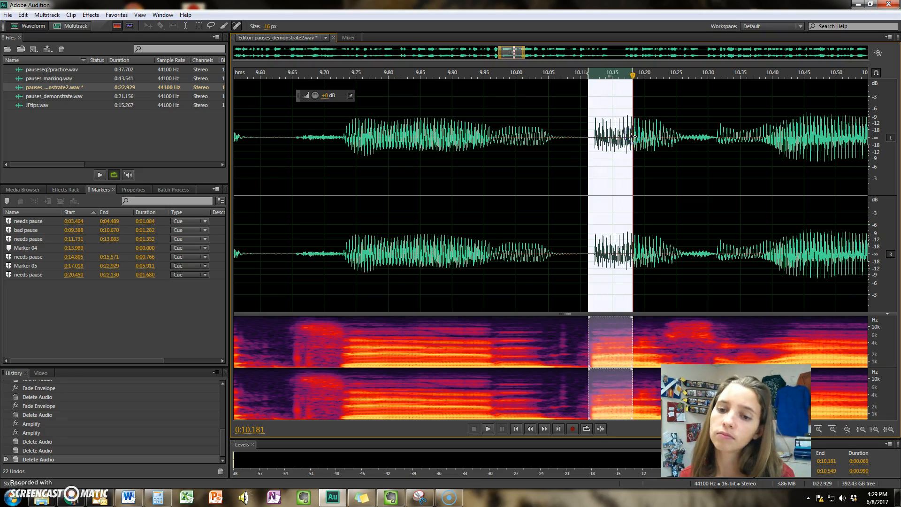
{"action": "left_click", "coordinate": [116, 15]}
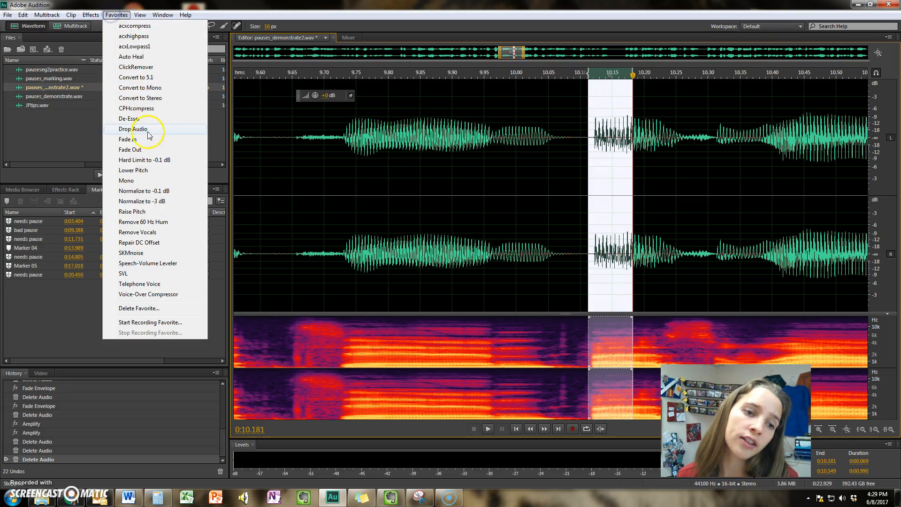
{"action": "left_click", "coordinate": [128, 140]}
{"action": "scroll", "coordinate": [460, 165], "scroll_direction": "down", "scroll_amount": 3}
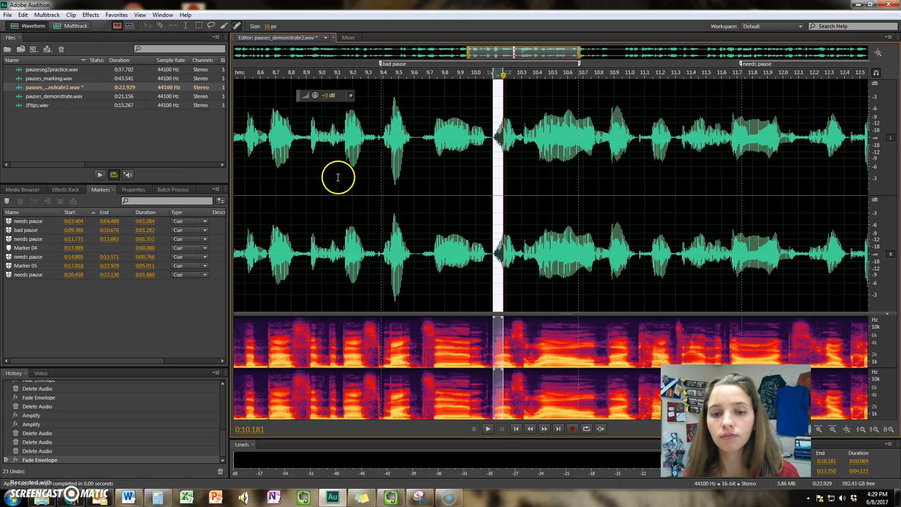
Play back the faded word from 9.33 s to about 12.46 s, continuing into the "needs pause" passage.
{"action": "left_click", "coordinate": [373, 150]}
{"action": "key", "text": "space"}
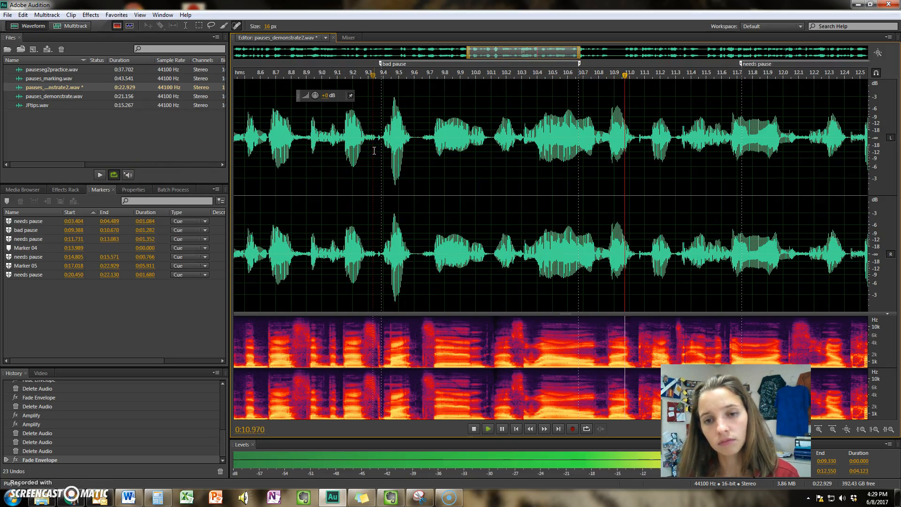
{"action": "scroll", "coordinate": [532, 155], "scroll_direction": "down", "scroll_amount": 2}
{"action": "key", "text": "space"}
{"action": "left_click_drag", "start_coordinate": [541, 53], "coordinate": [594, 53]}
{"action": "left_click", "coordinate": [389, 159]}
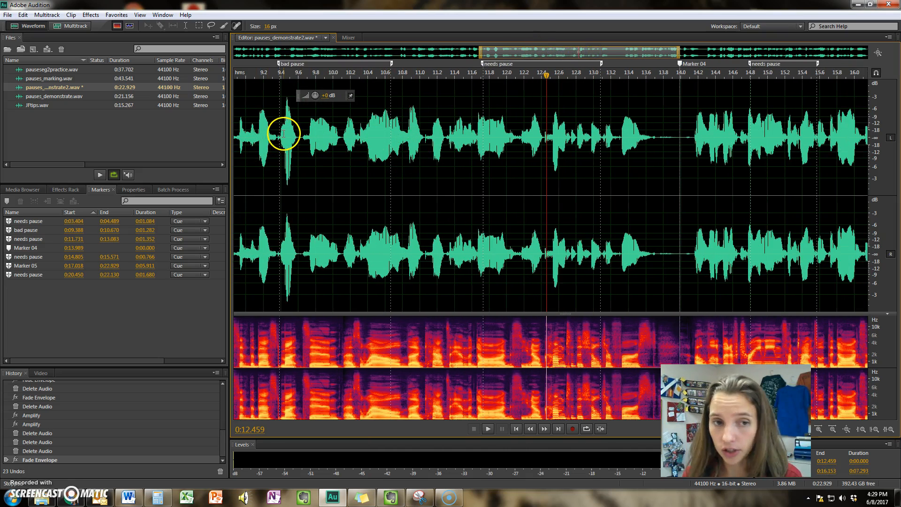
Listen to the "needs pause" passage from about 11.45 s to 13.3 s, and onward to about 18.5 s.
{"action": "left_click", "coordinate": [459, 122]}
{"action": "key", "text": "space"}
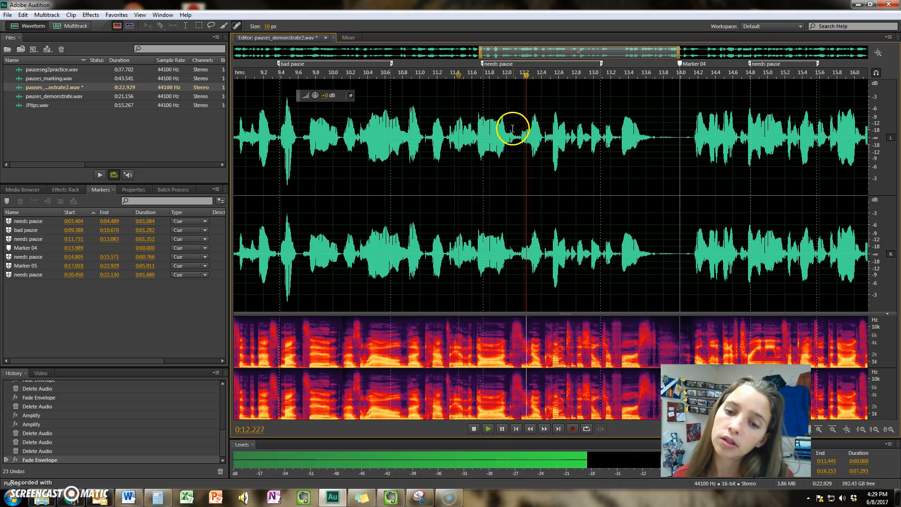
{"action": "key", "text": "space"}
{"action": "scroll", "coordinate": [540, 141], "scroll_direction": "up", "scroll_amount": 3}
{"action": "scroll", "coordinate": [573, 149], "scroll_direction": "down", "scroll_amount": 4}
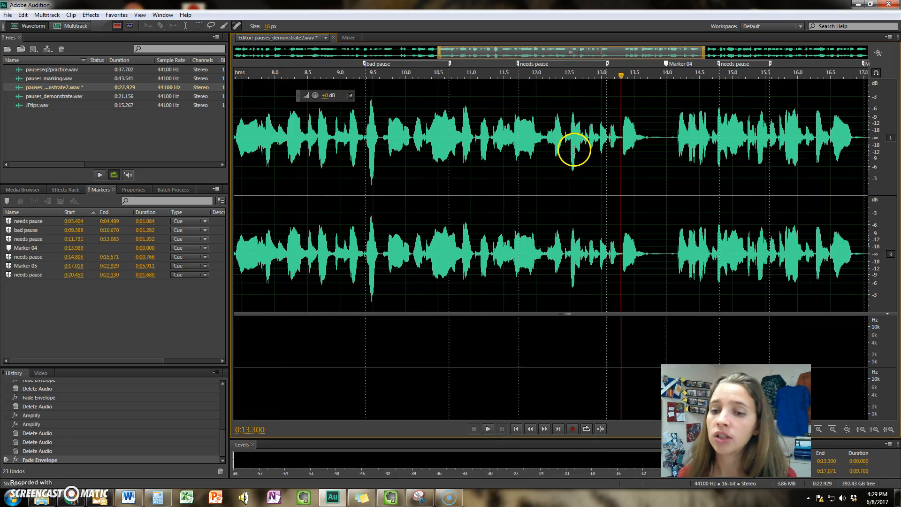
{"action": "left_click_drag", "start_coordinate": [582, 53], "coordinate": [659, 53]}
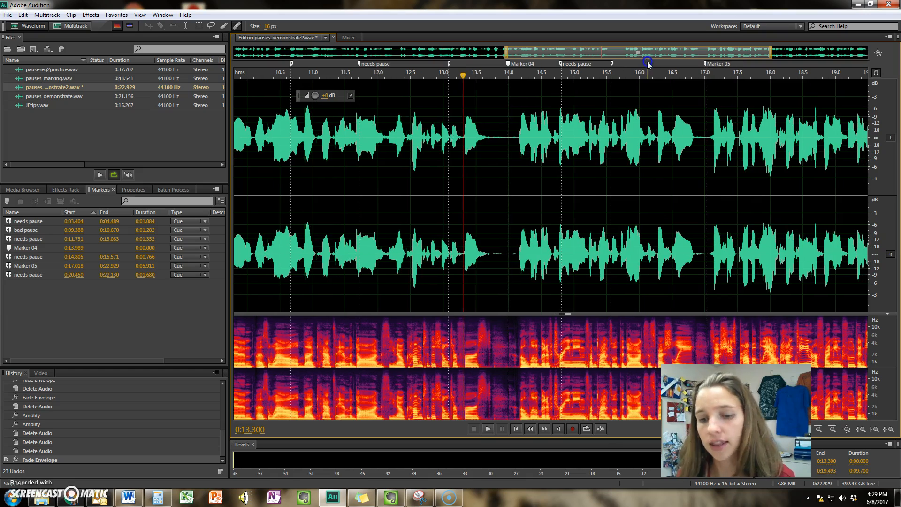
{"action": "key", "text": "space"}
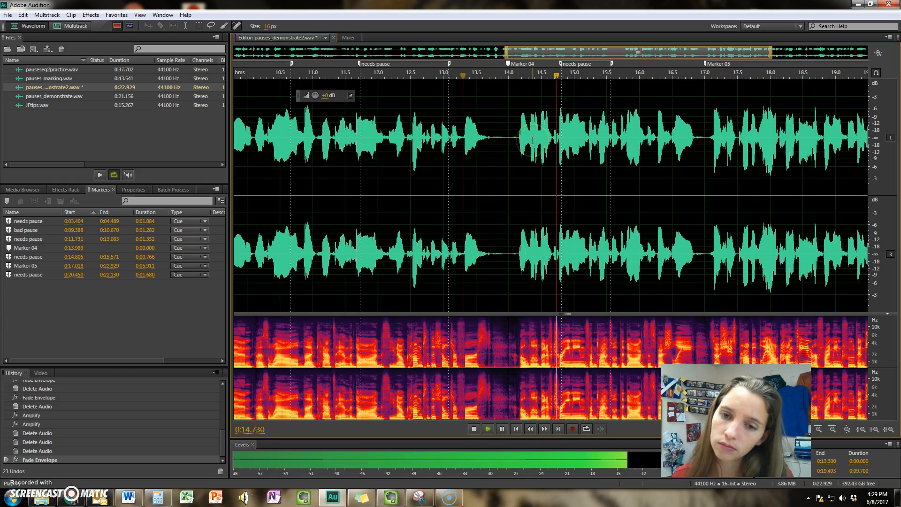
{"action": "left_click_drag", "start_coordinate": [720, 51], "coordinate": [761, 53]}
{"action": "key", "text": "space"}
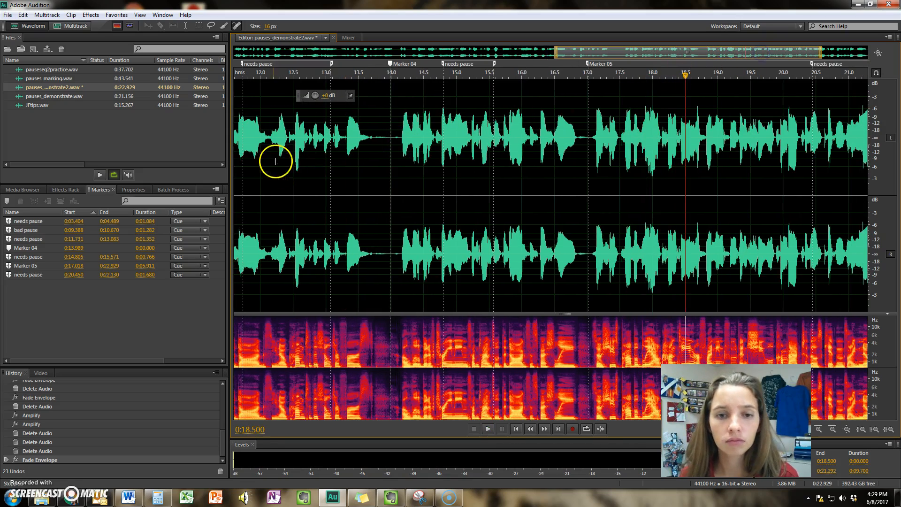
Replay the "needs pause" passage from 11.62 s and copy the quiet gap from about 13.72 to 13.99 s.
{"action": "left_click", "coordinate": [236, 140]}
{"action": "key", "text": "space"}
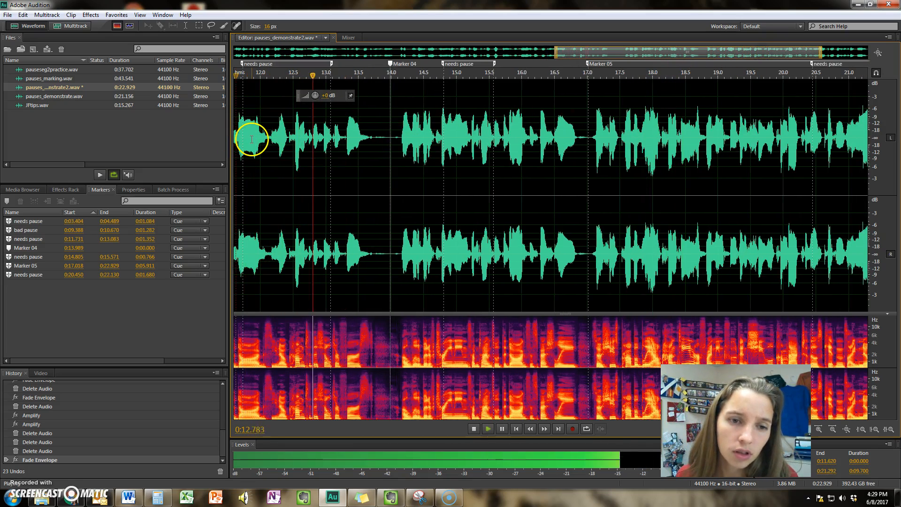
{"action": "key", "text": "space"}
{"action": "scroll", "coordinate": [370, 135], "scroll_direction": "up", "scroll_amount": 2}
{"action": "left_click_drag", "start_coordinate": [370, 137], "coordinate": [402, 137]}
{"action": "key", "text": "ctrl+c"}
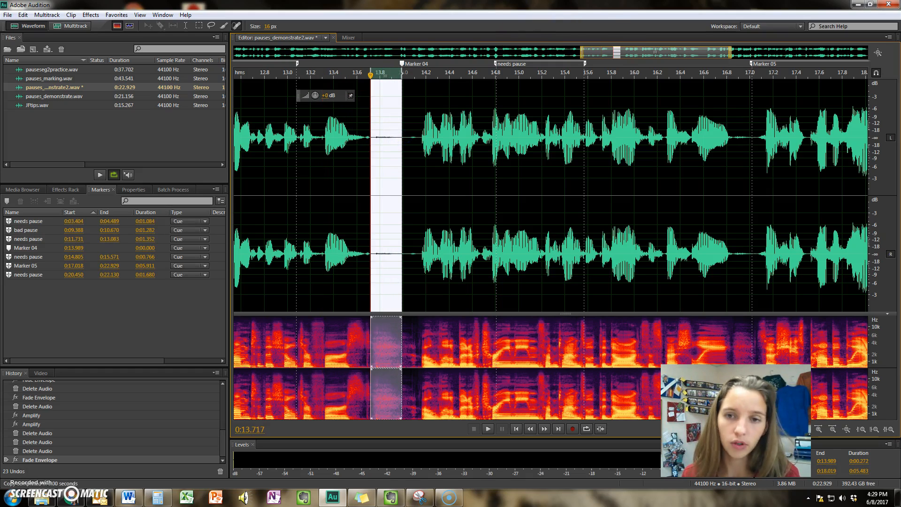
Locate the missing pause by playback from about 12.33 s and paste the copied quiet gap at about 12.43 s.
{"action": "left_click_drag", "start_coordinate": [617, 48], "coordinate": [567, 48]}
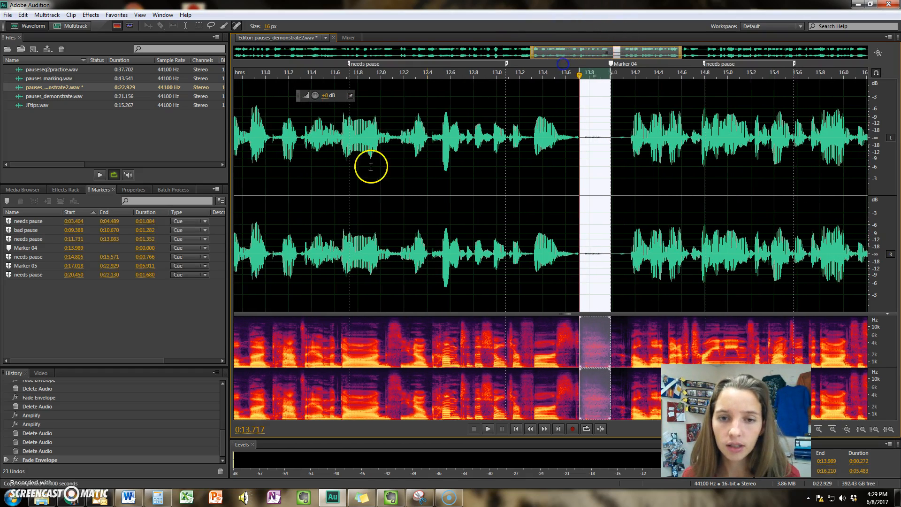
{"action": "left_click", "coordinate": [413, 137]}
{"action": "key", "text": "space"}
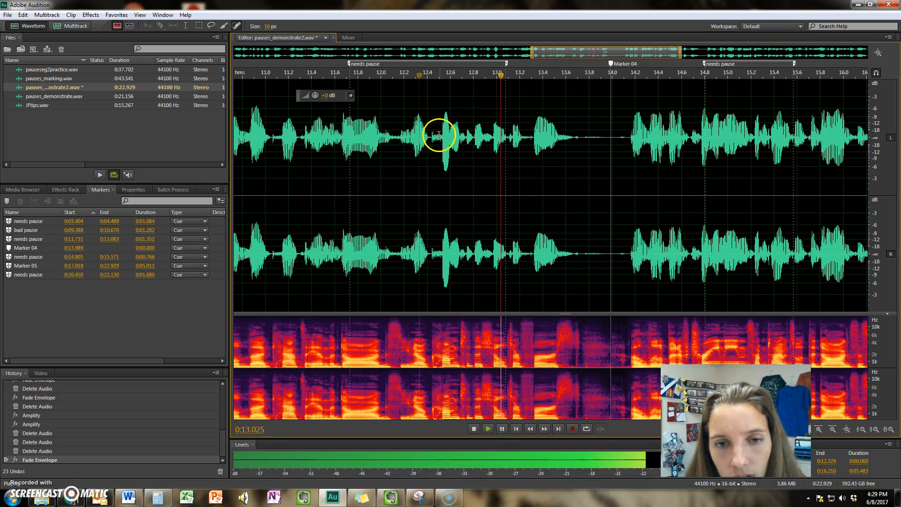
{"action": "key", "text": "space"}
{"action": "scroll", "coordinate": [423, 136], "scroll_direction": "up", "scroll_amount": 2}
{"action": "left_click", "coordinate": [424, 136]}
{"action": "key", "text": "space"}
{"action": "key", "text": "space"}
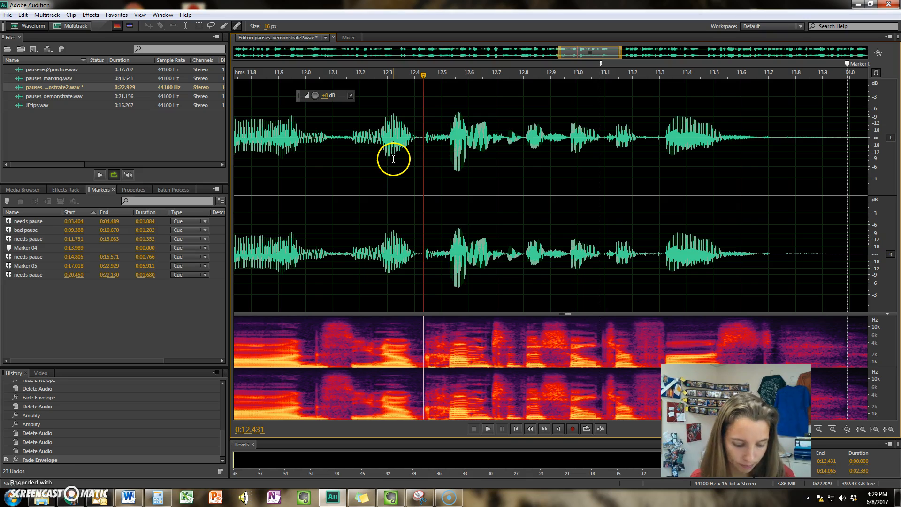
{"action": "key", "text": "ctrl+v"}
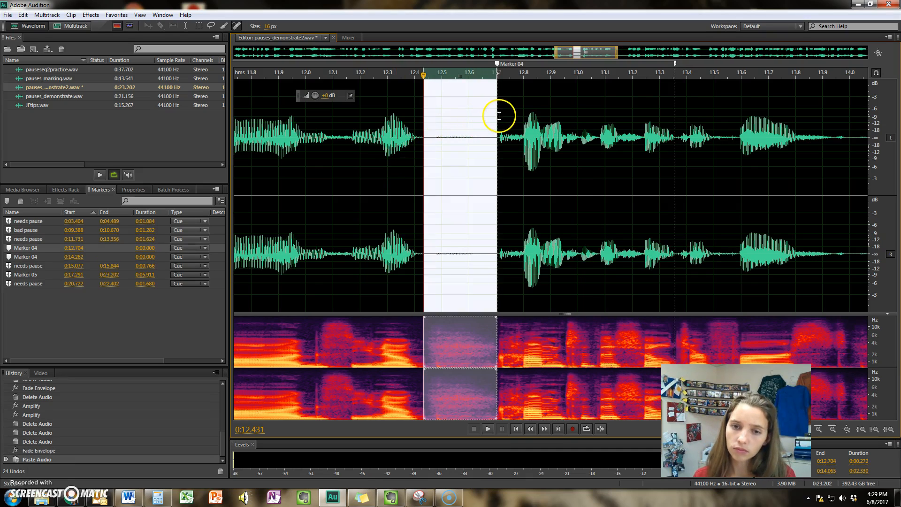
Shorten the pasted pause by deleting about 12.43 to 12.62 s, and play it back from about 11.11 s to 13.91 s.
{"action": "left_click_drag", "start_coordinate": [497, 116], "coordinate": [474, 125]}
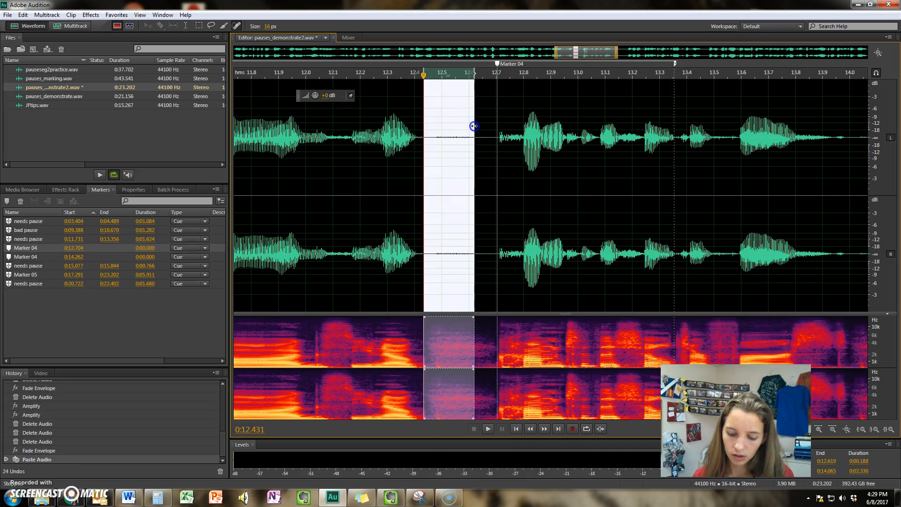
{"action": "key", "text": "Delete"}
{"action": "scroll", "coordinate": [474, 125], "scroll_direction": "down", "scroll_amount": 3}
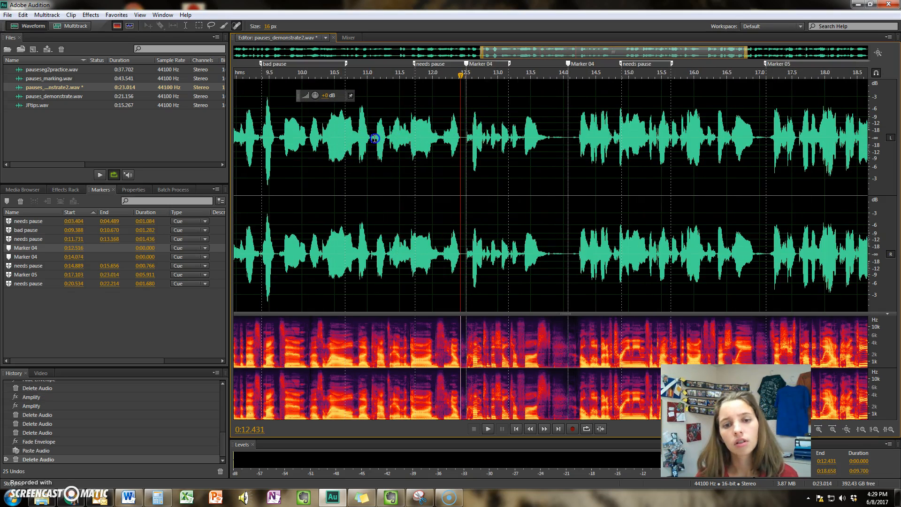
{"action": "left_click", "coordinate": [374, 138]}
{"action": "key", "text": "space"}
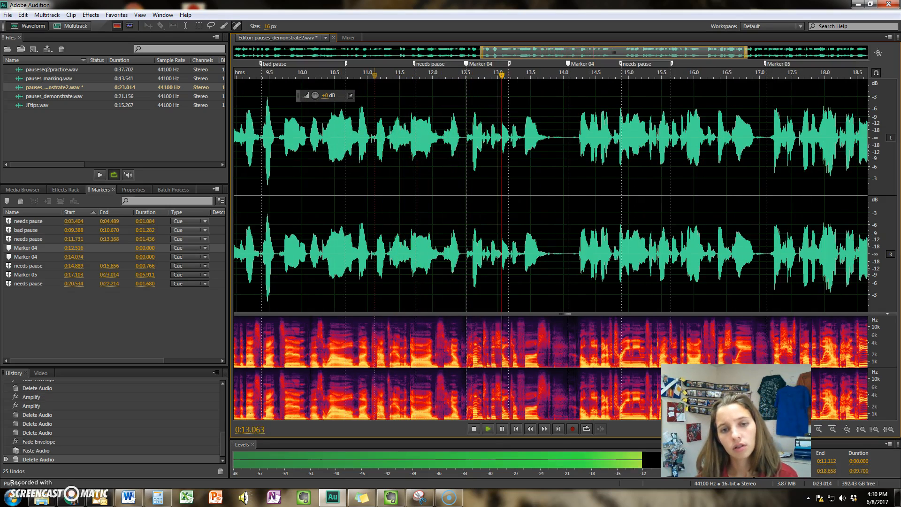
{"action": "key", "text": "space"}
Apply Fade In to the start of the word after the pasted pause, from about 12.52 to 12.56 s.
{"action": "scroll", "coordinate": [488, 154], "scroll_direction": "up", "scroll_amount": 5}
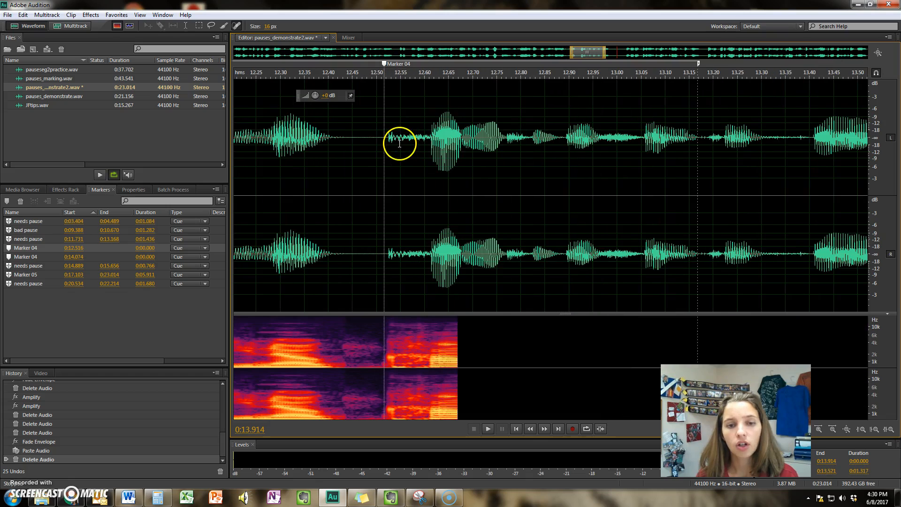
{"action": "left_click_drag", "start_coordinate": [385, 138], "coordinate": [406, 138]}
{"action": "left_click", "coordinate": [117, 14]}
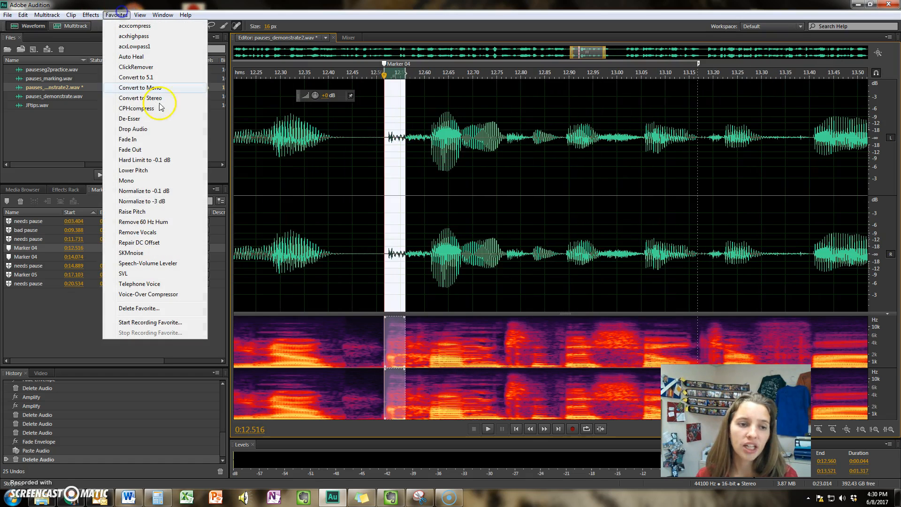
{"action": "left_click", "coordinate": [164, 140]}
{"action": "scroll", "coordinate": [285, 148], "scroll_direction": "down", "scroll_amount": 5}
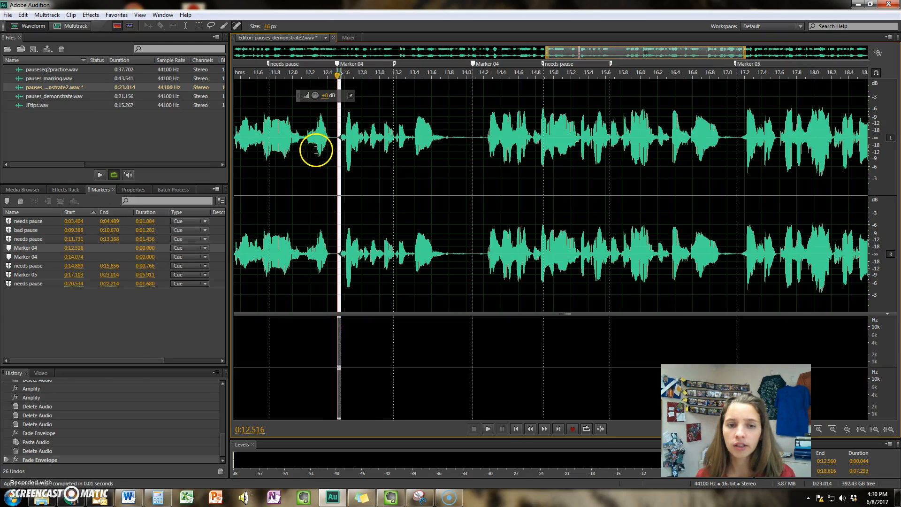
Play back the faded pause from about 11.40 s and again from about 12.40 s.
{"action": "left_click", "coordinate": [240, 141]}
{"action": "key", "text": "space"}
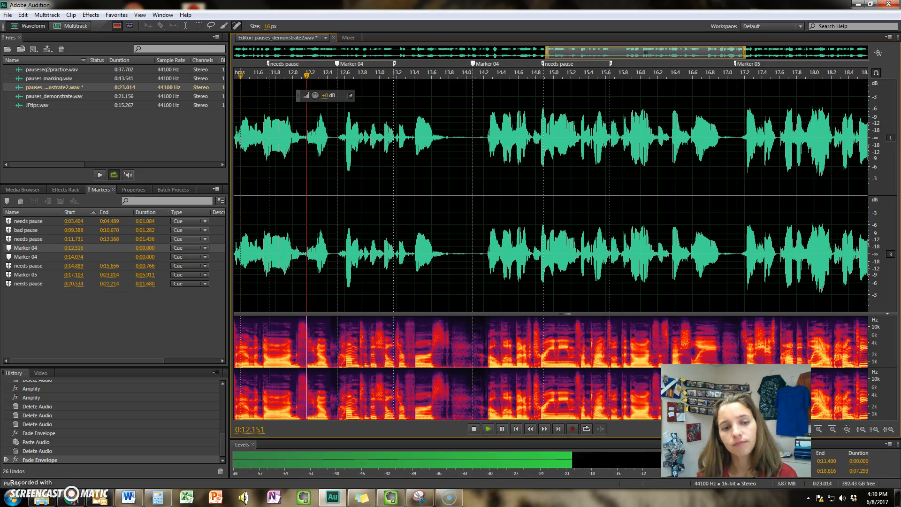
{"action": "key", "text": "space"}
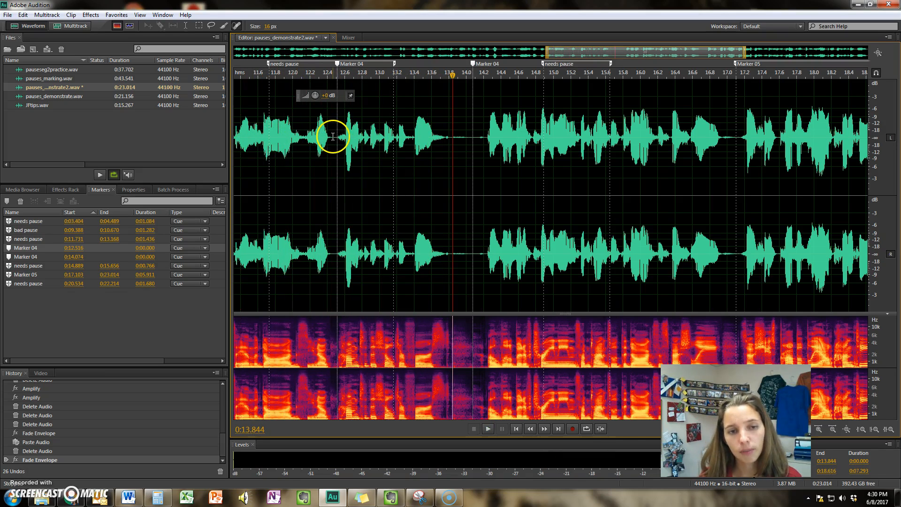
{"action": "left_click", "coordinate": [329, 138]}
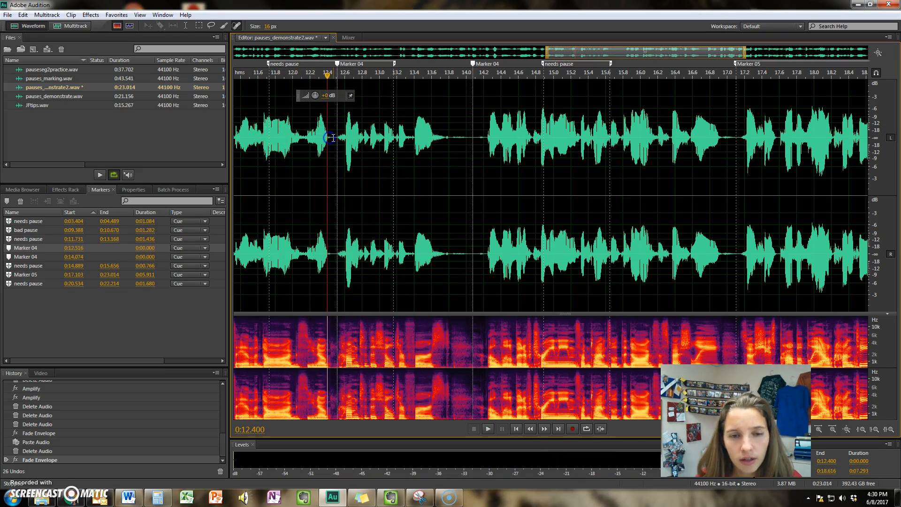
{"action": "key", "text": "space"}
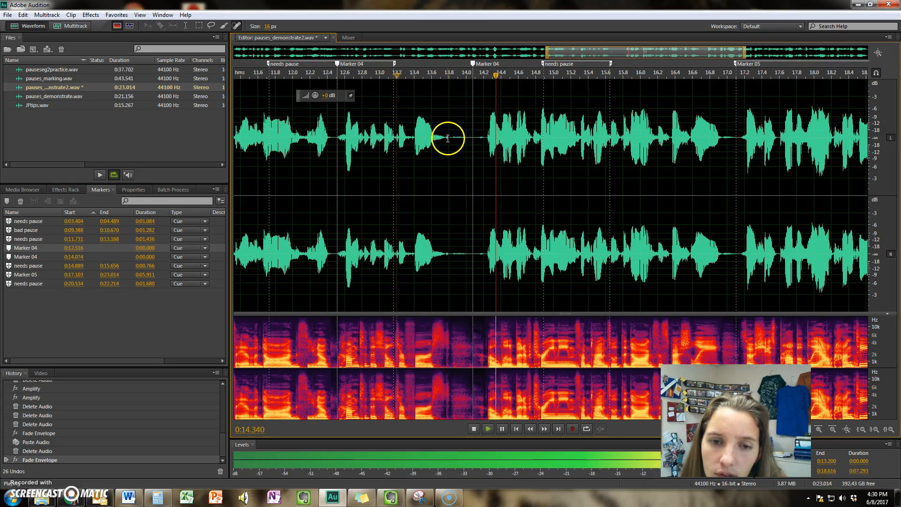
{"action": "key", "text": "space"}
Shorten the gap before the second Marker 04 by deleting about 13.80 to 14.07 s and about 13.75 to 13.80 s.
{"action": "left_click_drag", "start_coordinate": [449, 138], "coordinate": [470, 139]}
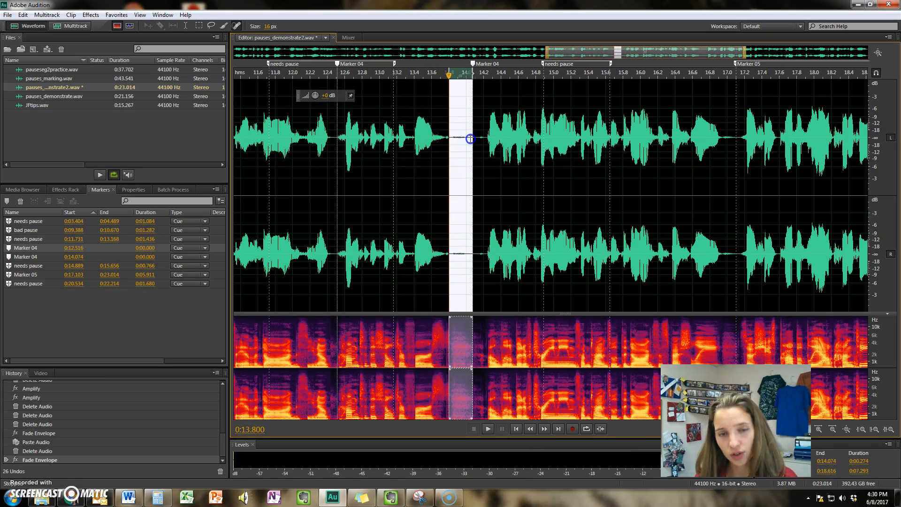
{"action": "key", "text": "Delete"}
{"action": "scroll", "coordinate": [446, 136], "scroll_direction": "up", "scroll_amount": 2}
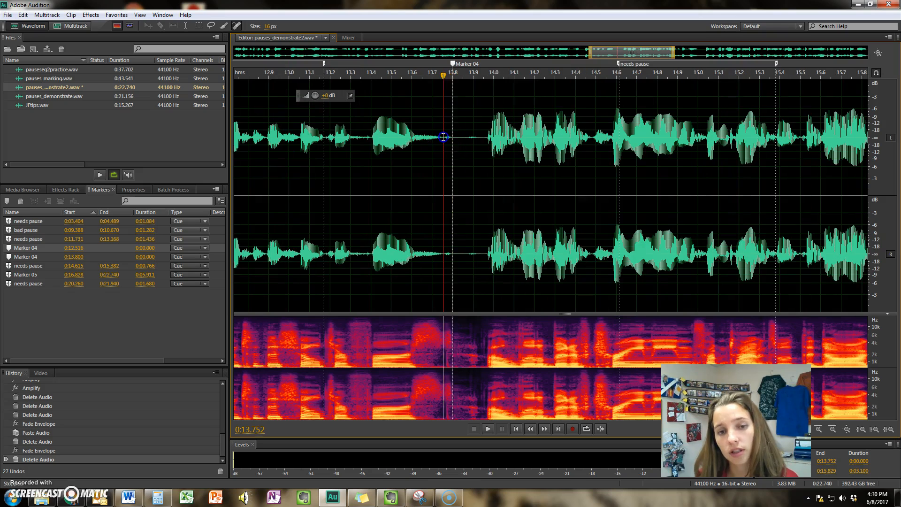
{"action": "left_click_drag", "start_coordinate": [443, 137], "coordinate": [453, 138]}
{"action": "key", "text": "Delete"}
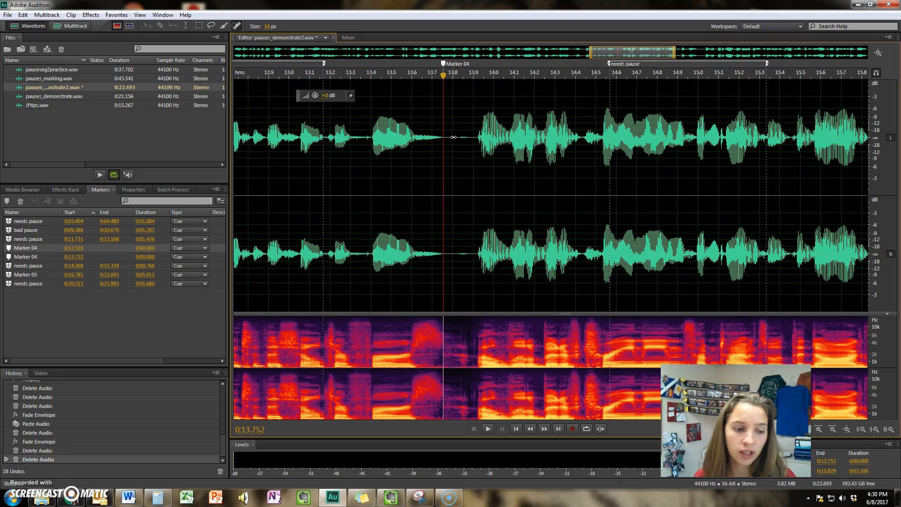
{"action": "scroll", "coordinate": [454, 150], "scroll_direction": "down", "scroll_amount": 3}
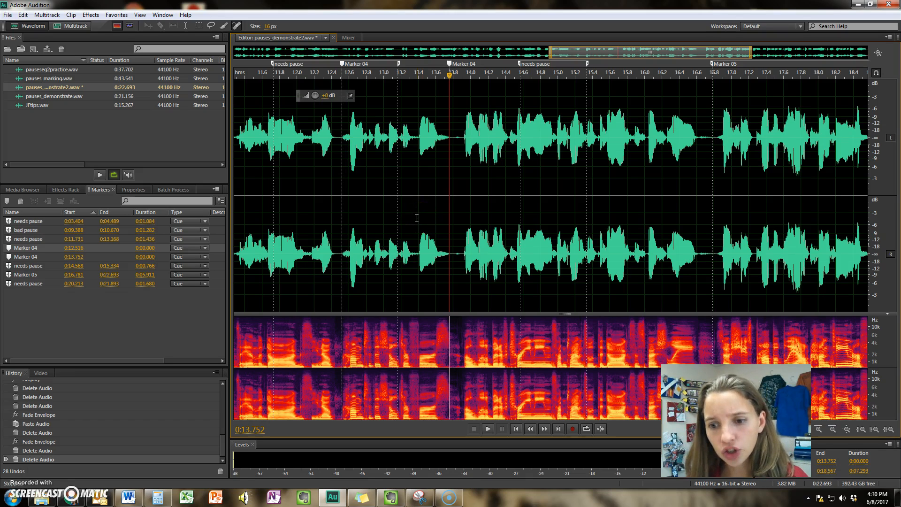
Lower the volume of the faint noise left in the gap from about 13.78 to 13.90 s.
{"action": "scroll", "coordinate": [429, 171], "scroll_direction": "up", "scroll_amount": 5}
{"action": "left_click_drag", "start_coordinate": [467, 135], "coordinate": [500, 137]}
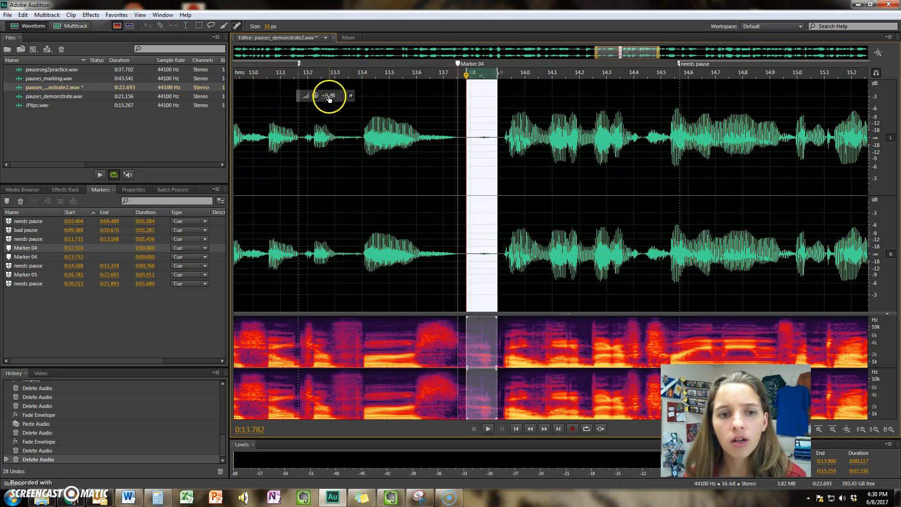
{"action": "left_click_drag", "start_coordinate": [319, 100], "coordinate": [321, 104]}
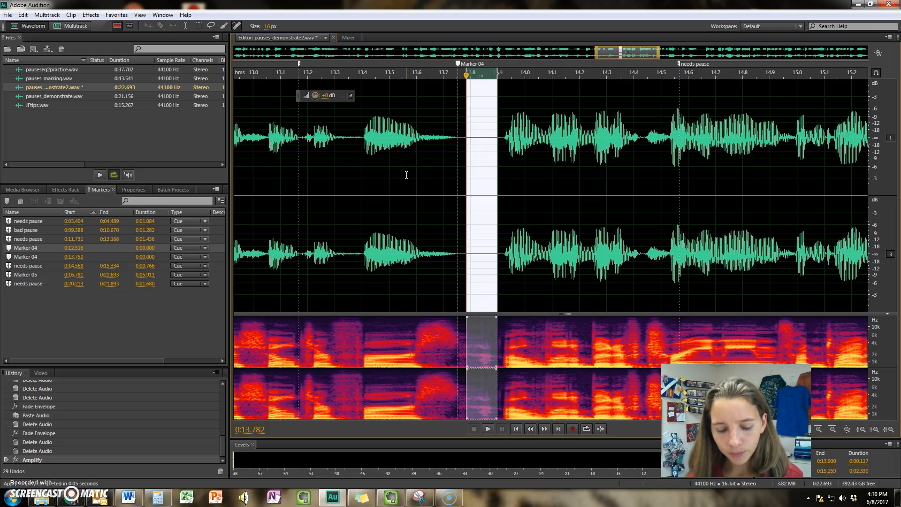
{"action": "scroll", "coordinate": [404, 172], "scroll_direction": "down", "scroll_amount": 2}
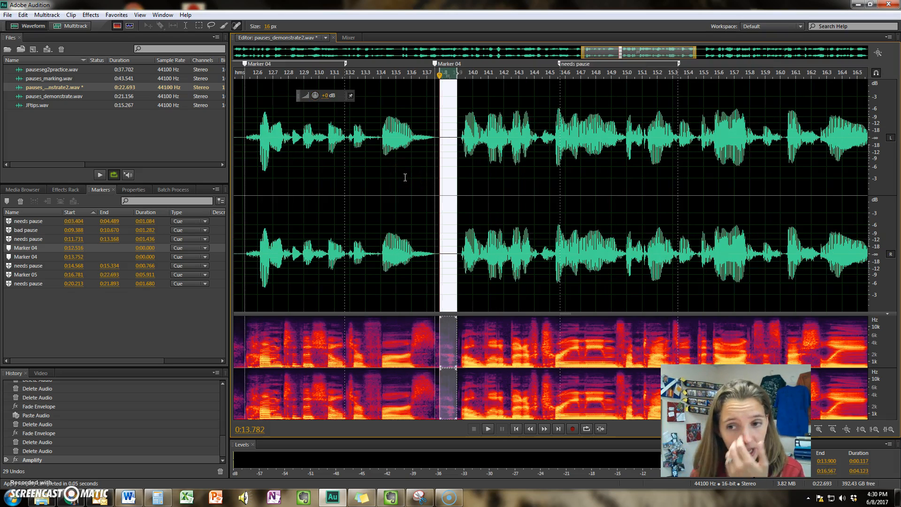
{"action": "scroll", "coordinate": [405, 178], "scroll_direction": "down", "scroll_amount": 1}
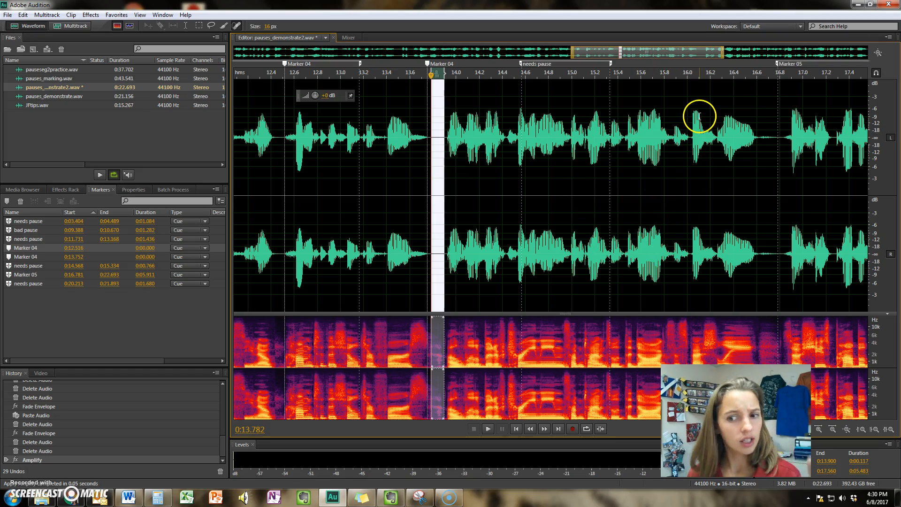
Play the passage from about 12.97 s to 17.17 s to judge its pauses.
{"action": "left_click", "coordinate": [757, 131]}
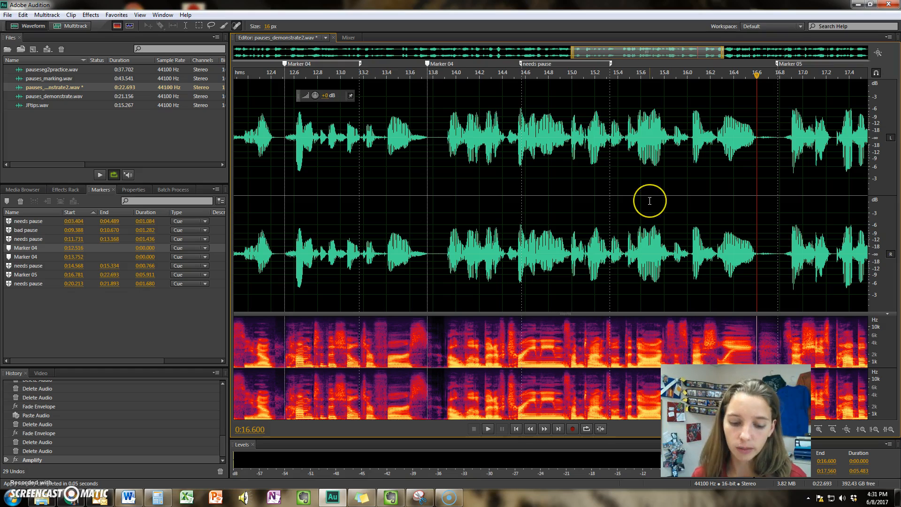
{"action": "left_click", "coordinate": [336, 131]}
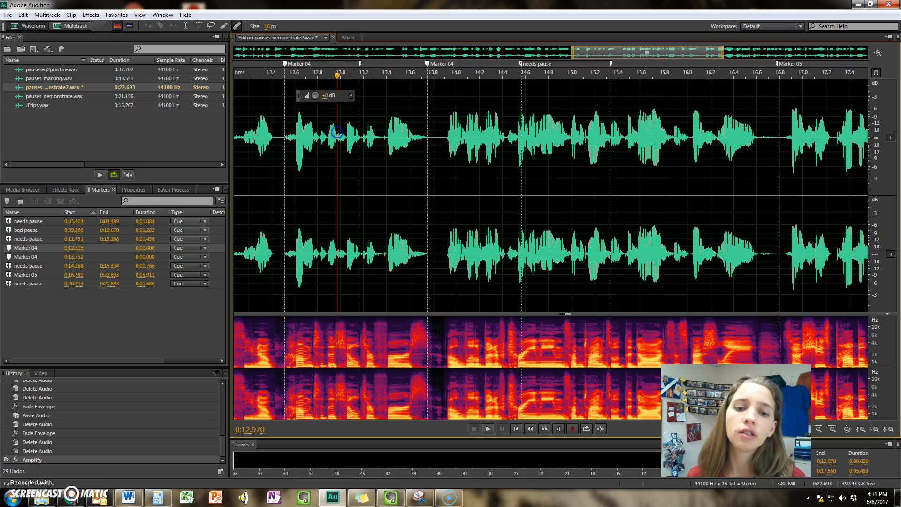
{"action": "key", "text": "space"}
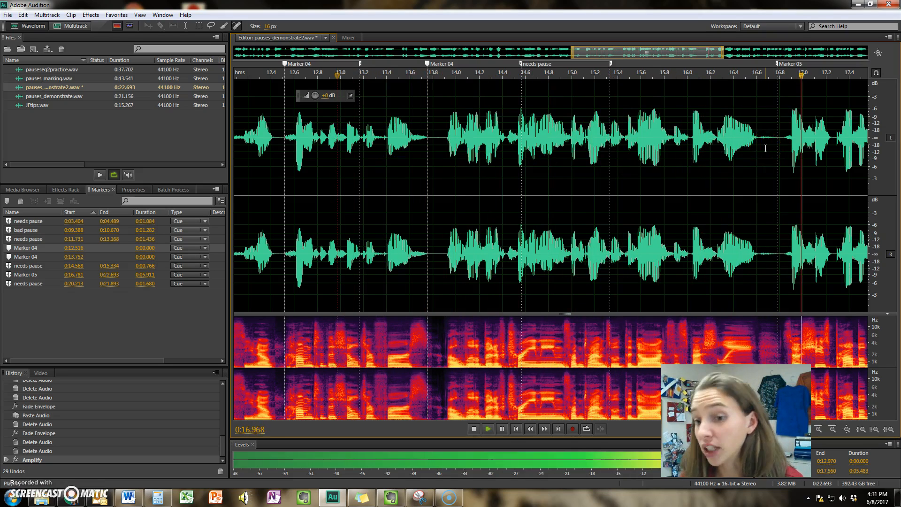
{"action": "key", "text": "space"}
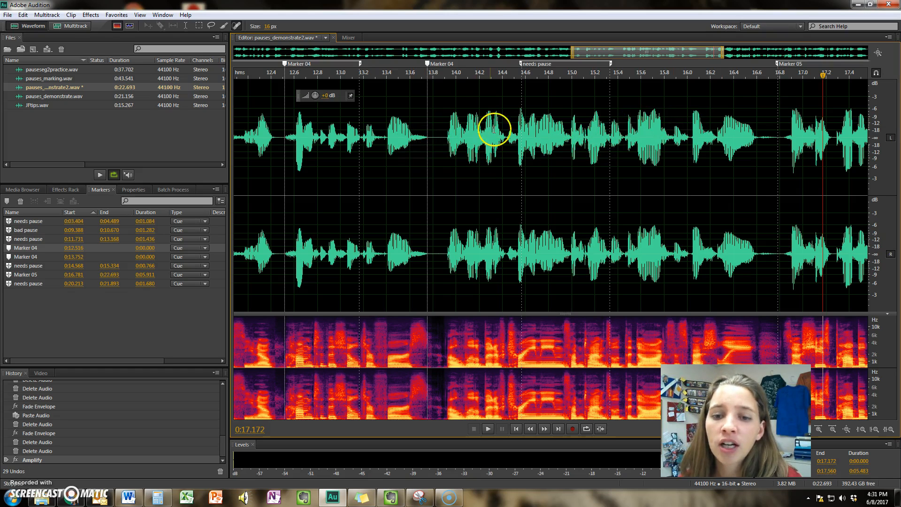
Locate the missing pause in the "needs pause" passage starting at 14.568 s by playback, and paste the copied quiet gap at about 14.93 s.
{"action": "left_click", "coordinate": [570, 120]}
{"action": "scroll", "coordinate": [565, 121], "scroll_direction": "up", "scroll_amount": 2}
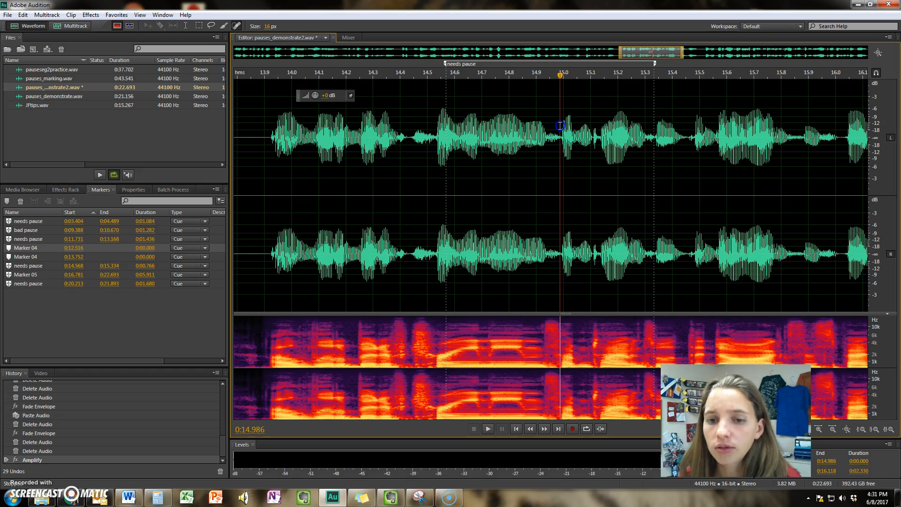
{"action": "key", "text": "space"}
{"action": "key", "text": "space"}
{"action": "left_click", "coordinate": [547, 128]}
{"action": "key", "text": "space"}
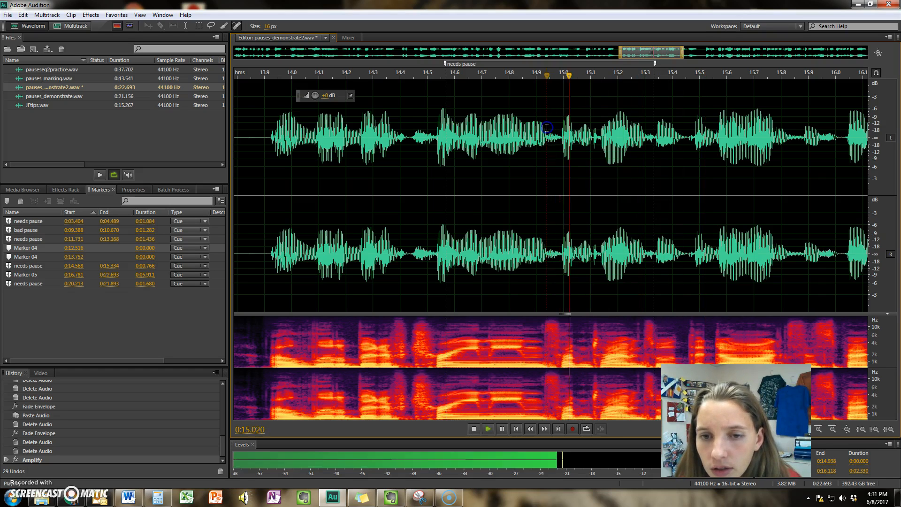
{"action": "key", "text": "space"}
{"action": "scroll", "coordinate": [547, 128], "scroll_direction": "up", "scroll_amount": 2}
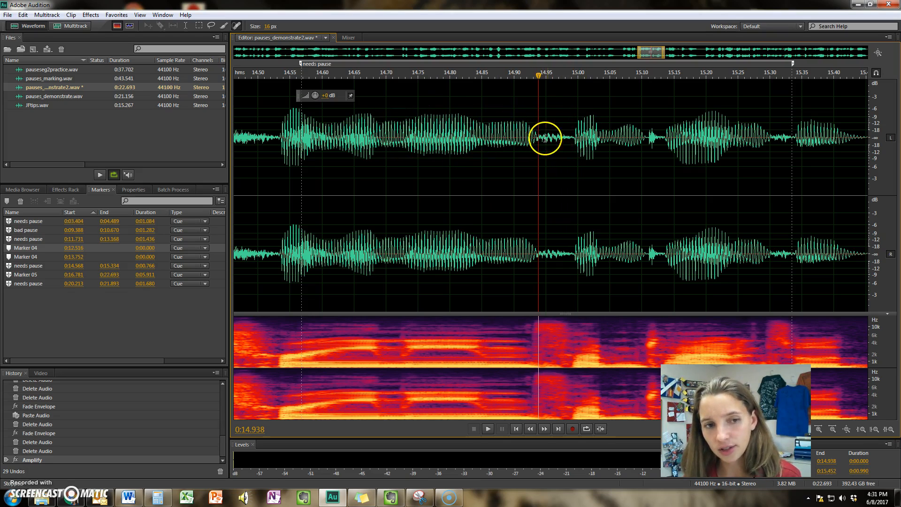
{"action": "left_click", "coordinate": [572, 135]}
{"action": "left_click", "coordinate": [536, 134]}
{"action": "key", "text": "ctrl+v"}
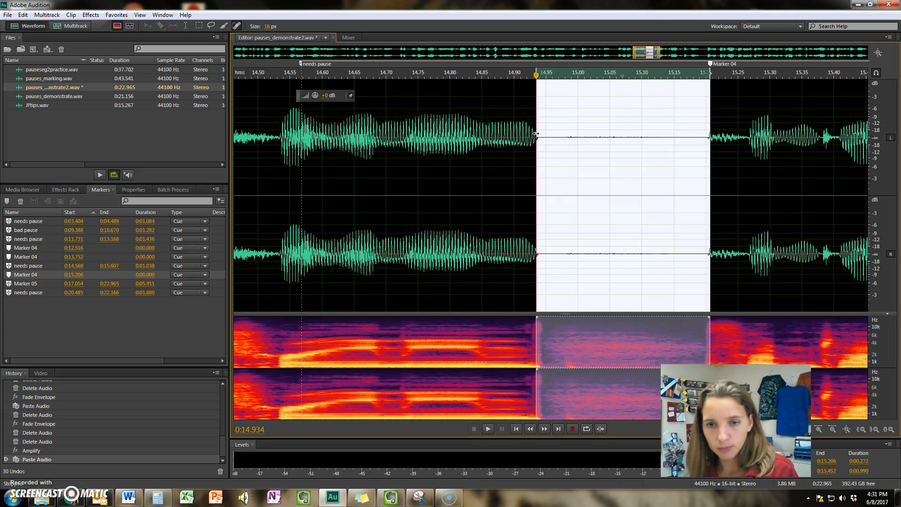
Shorten the pasted pause by deleting about 15.04 to 15.21 s, and play it back from about 14.00 s.
{"action": "left_click_drag", "start_coordinate": [711, 115], "coordinate": [643, 131]}
{"action": "key", "text": "Delete"}
{"action": "scroll", "coordinate": [629, 135], "scroll_direction": "down", "scroll_amount": 5}
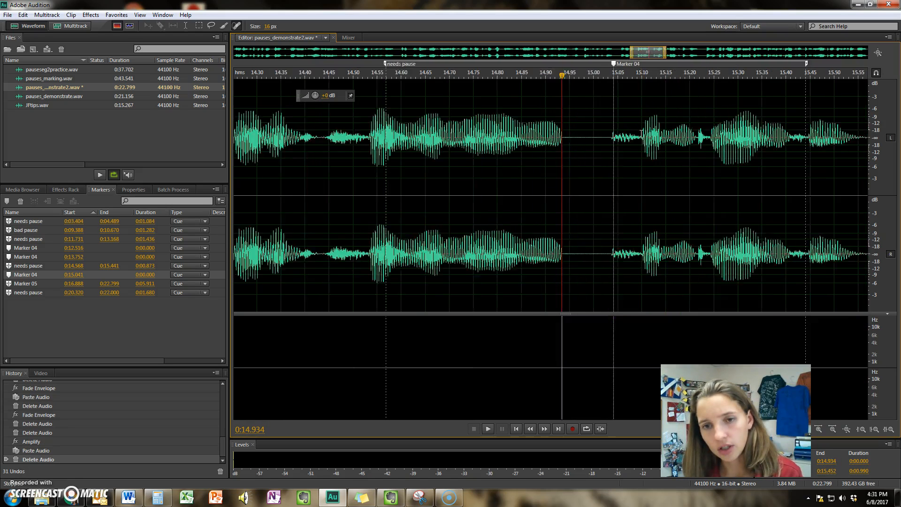
{"action": "left_click", "coordinate": [543, 140]}
{"action": "key", "text": "space"}
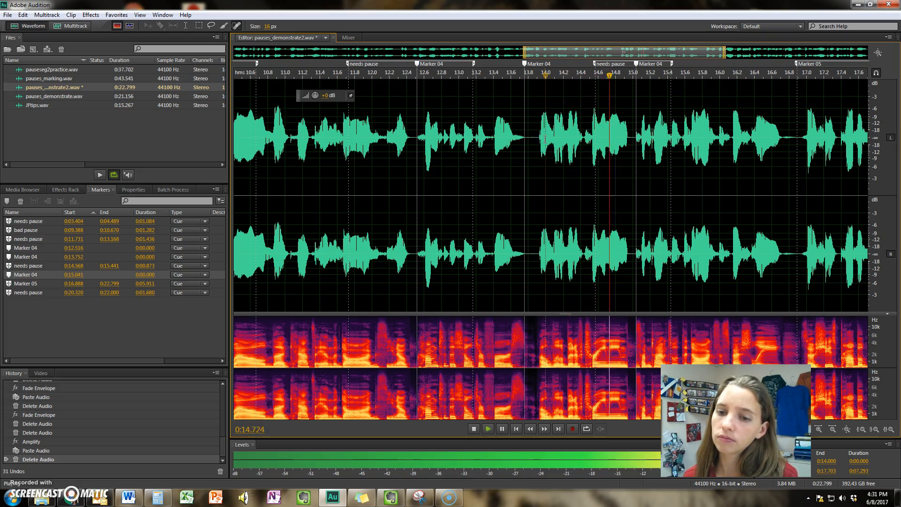
{"action": "key", "text": "space"}
Apply Fade In to the word start from about 15.03 to 15.06 s, and play it back from about 14.40 s.
{"action": "scroll", "coordinate": [638, 136], "scroll_direction": "up", "scroll_amount": 6}
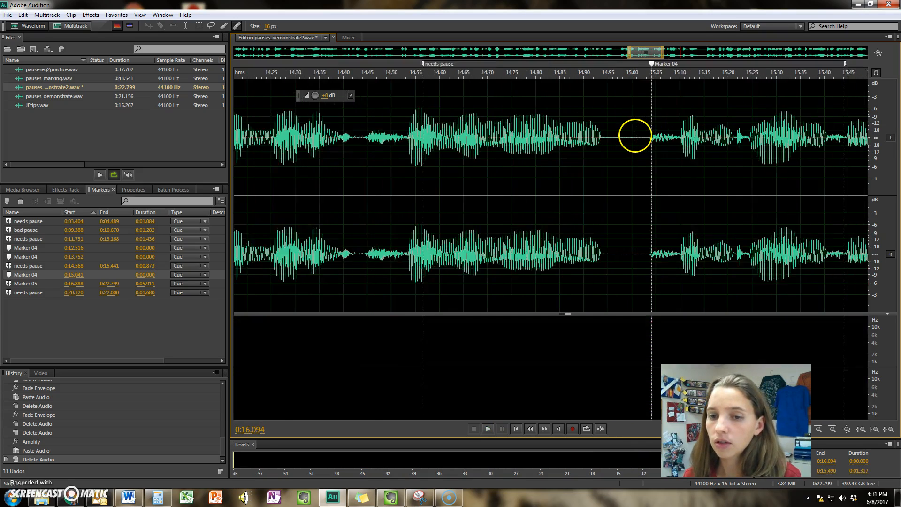
{"action": "left_click_drag", "start_coordinate": [650, 136], "coordinate": [671, 136]}
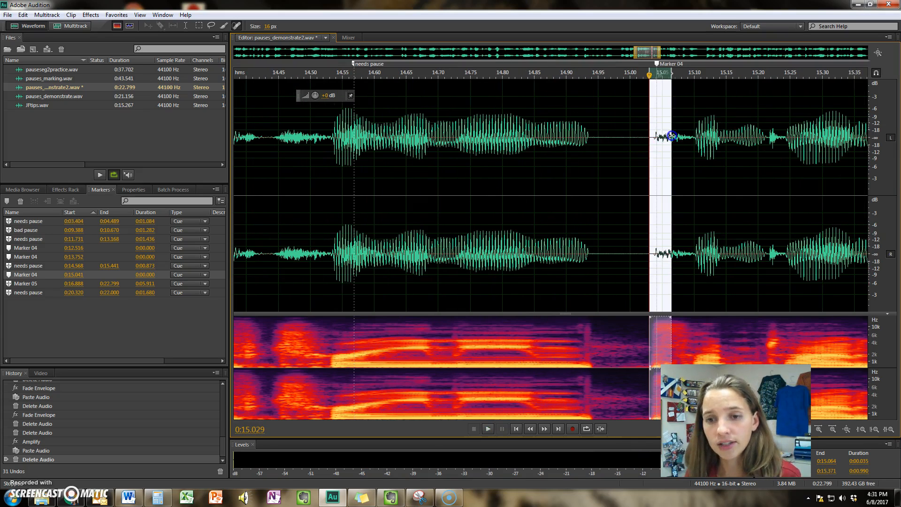
{"action": "left_click", "coordinate": [109, 16]}
{"action": "left_click", "coordinate": [141, 137]}
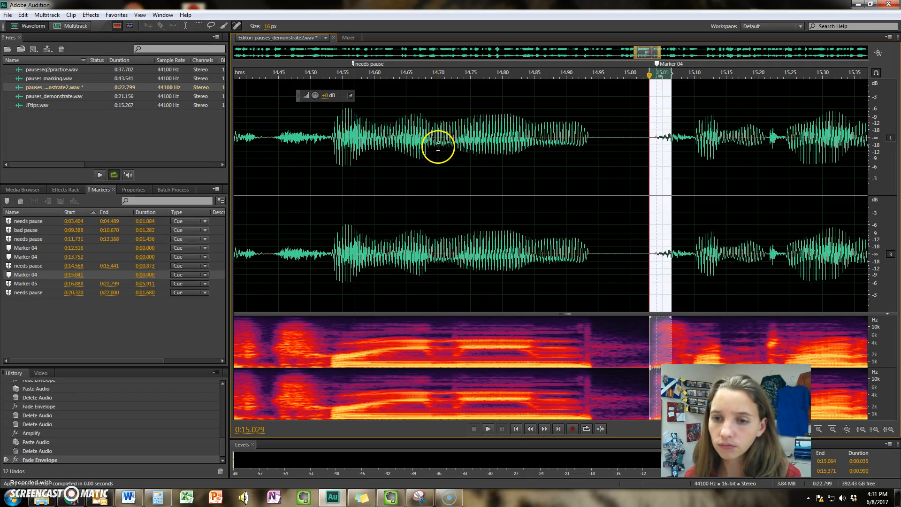
{"action": "scroll", "coordinate": [438, 147], "scroll_direction": "down", "scroll_amount": 4}
{"action": "left_click", "coordinate": [390, 147]}
{"action": "key", "text": "space"}
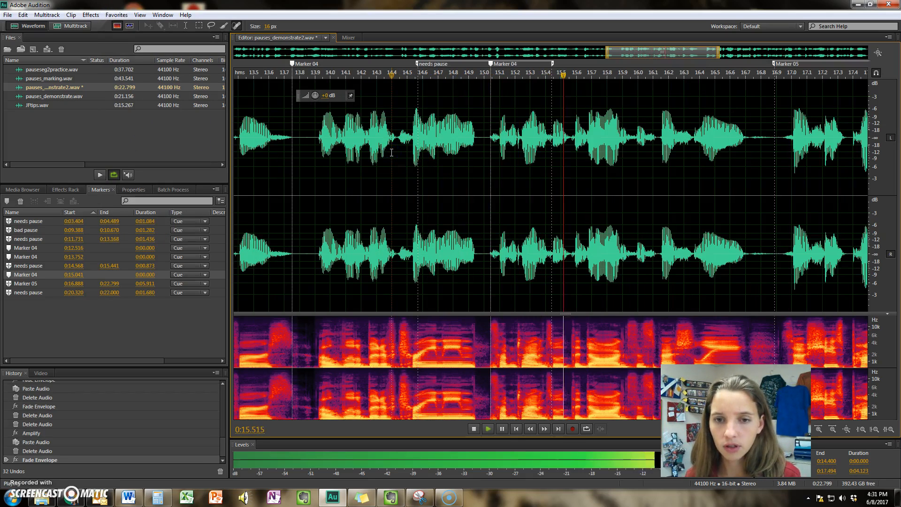
{"action": "key", "text": "space"}
Delete about 0.02 s at the word start after the pasted pause, and apply Fade In from about 15.02 to 15.05 s.
{"action": "scroll", "coordinate": [488, 136], "scroll_direction": "up", "scroll_amount": 6}
{"action": "left_click_drag", "start_coordinate": [567, 138], "coordinate": [585, 135]}
{"action": "key", "text": "Delete"}
{"action": "left_click", "coordinate": [116, 15]}
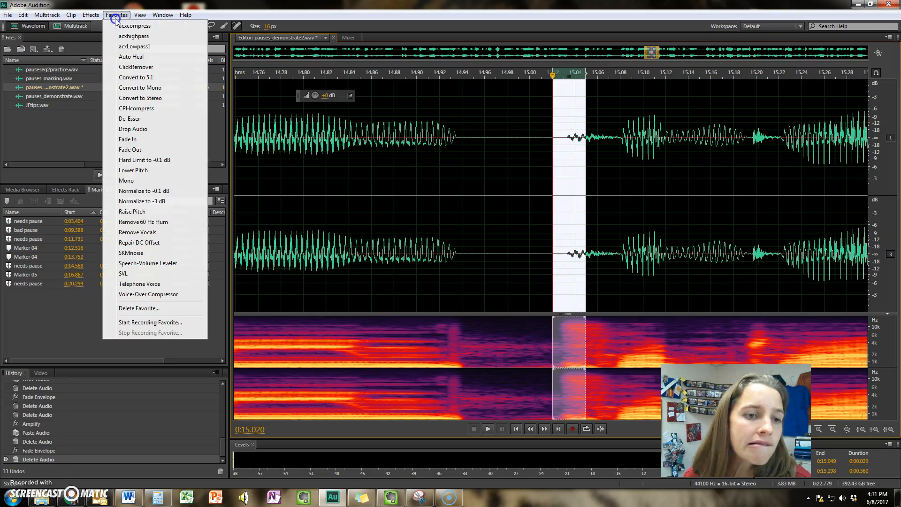
{"action": "left_click", "coordinate": [144, 136]}
Play the recording from about 14.76 s towards its end to review the new pause and the remaining marked passages.
{"action": "left_click", "coordinate": [257, 133]}
{"action": "key", "text": "space"}
{"action": "scroll", "coordinate": [329, 133], "scroll_direction": "down", "scroll_amount": 5}
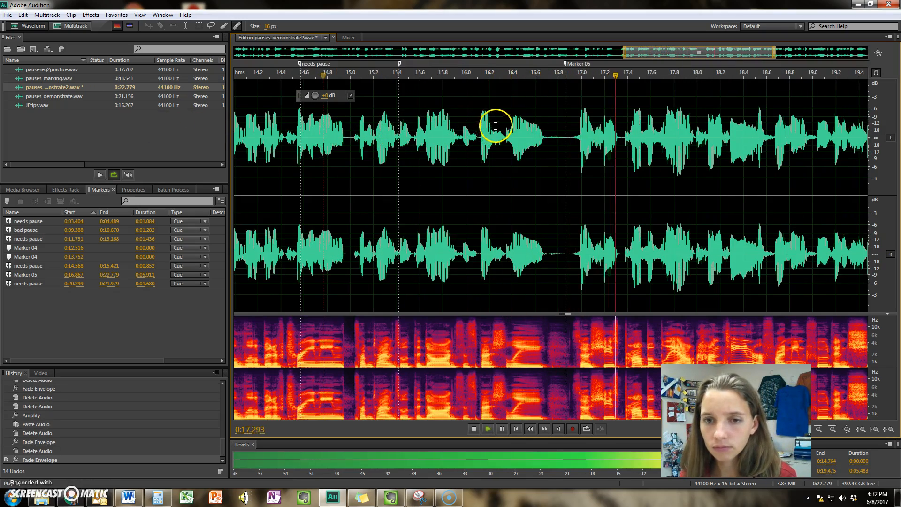
{"action": "scroll", "coordinate": [539, 133], "scroll_direction": "down", "scroll_amount": 3}
{"action": "left_click_drag", "start_coordinate": [686, 52], "coordinate": [830, 42]}
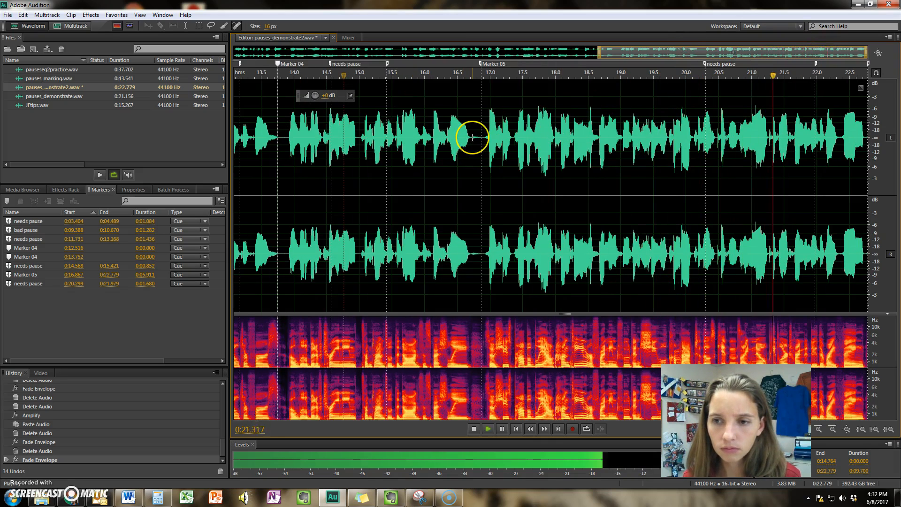
Lower the volume of the noise in the gap from about 16.70 to 16.87 s, and play it back to about 17.44 s.
{"action": "mouse_move", "coordinate": [471, 137]}
{"action": "left_mouse_down"}
{"action": "mouse_move", "coordinate": [488, 138]}
{"action": "mouse_move", "coordinate": [480, 138]}
{"action": "left_mouse_up"}
{"action": "left_click_drag", "start_coordinate": [315, 95], "coordinate": [589, 121]}
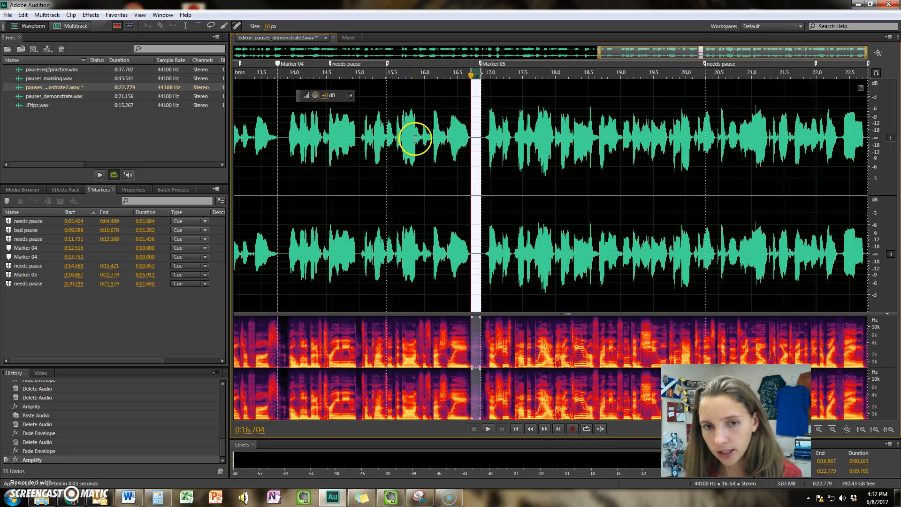
{"action": "left_click", "coordinate": [443, 131]}
{"action": "key", "text": "space"}
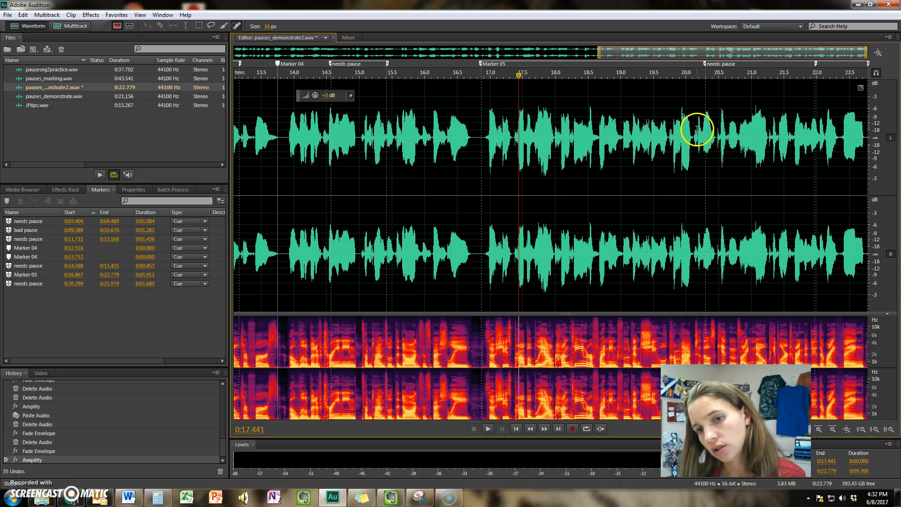
Play the passage around the last "needs pause" marker from about 19.64 s to about 21.01 s.
{"action": "left_click", "coordinate": [663, 121]}
{"action": "left_click_drag", "start_coordinate": [599, 55], "coordinate": [762, 52]}
{"action": "key", "text": "space"}
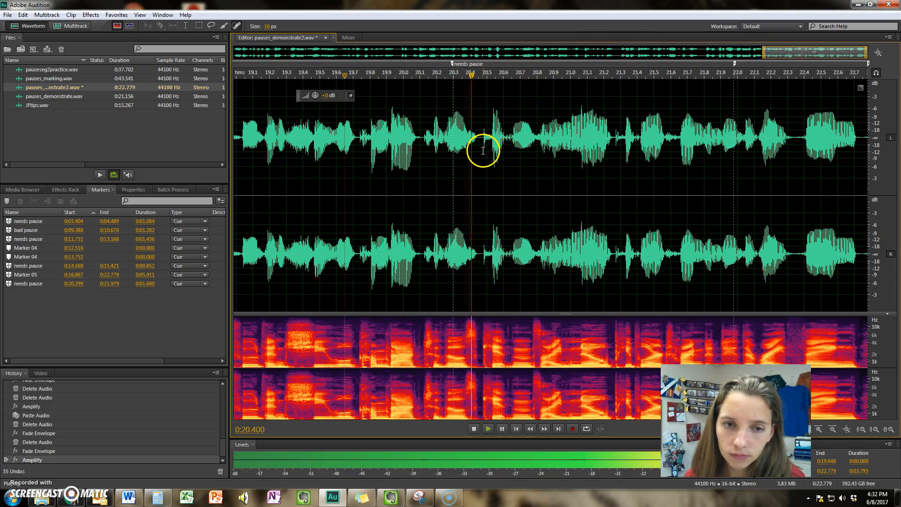
{"action": "key", "text": "space"}
{"action": "left_click", "coordinate": [343, 135]}
{"action": "key", "text": "space"}
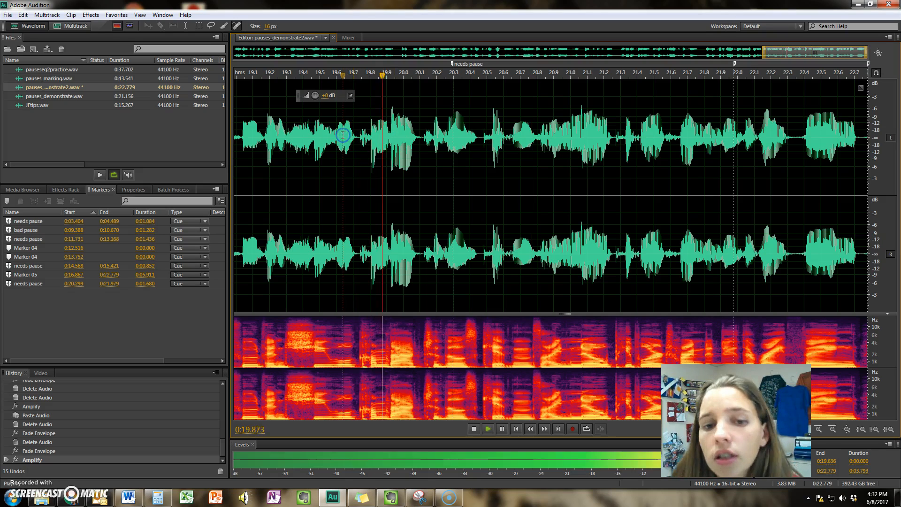
{"action": "key", "text": "space"}
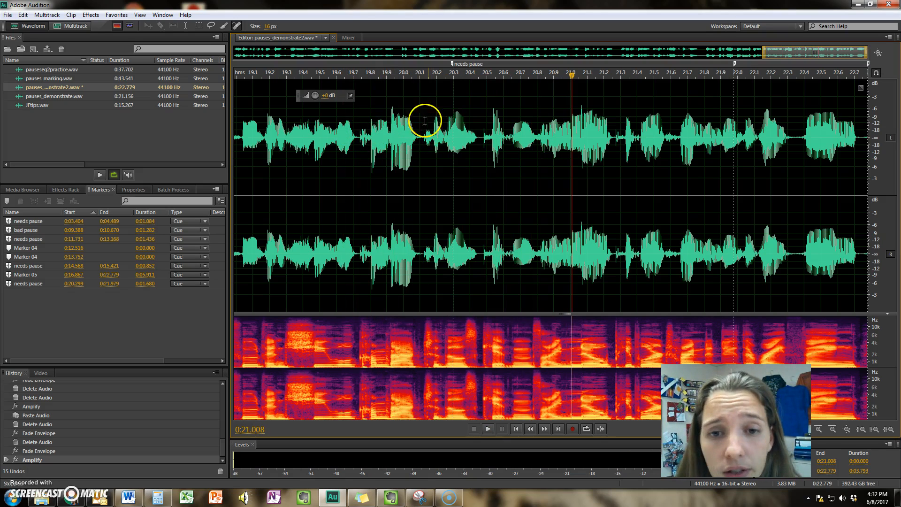
Replay short stretches from about 20.45 s onward to locate the word boundary that needs a pause.
{"action": "left_click", "coordinate": [473, 121]}
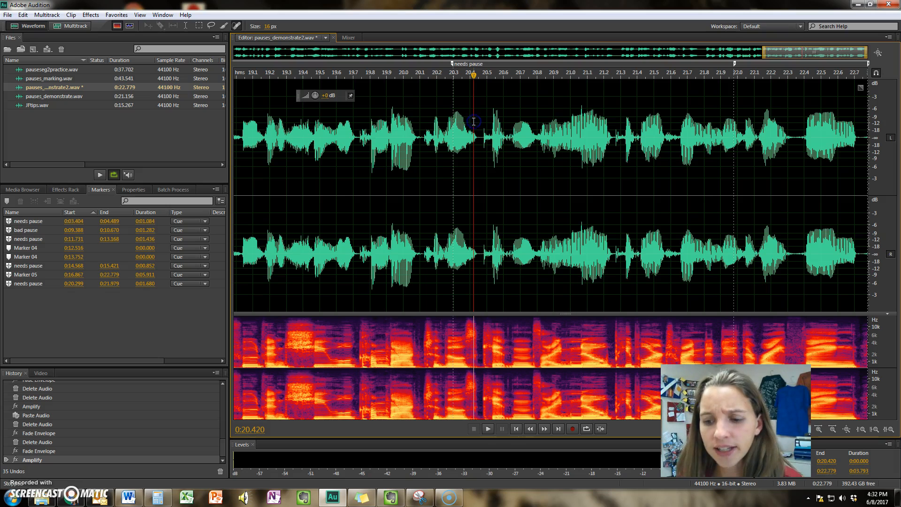
{"action": "left_click", "coordinate": [479, 125]}
{"action": "key", "text": "space"}
{"action": "left_click", "coordinate": [511, 127]}
{"action": "key", "text": "space"}
{"action": "left_click", "coordinate": [556, 125]}
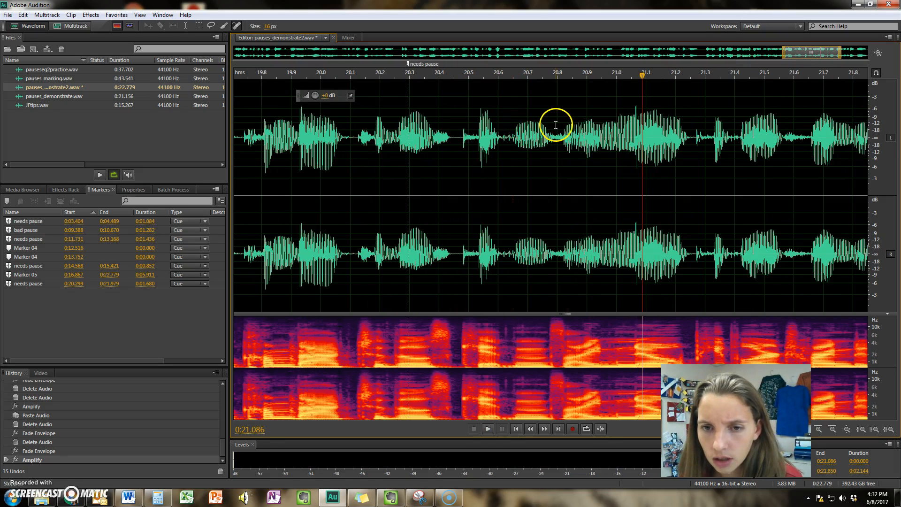
{"action": "key", "text": "space"}
{"action": "scroll", "coordinate": [562, 130], "scroll_direction": "down", "scroll_amount": 3}
{"action": "scroll", "coordinate": [562, 130], "scroll_direction": "up", "scroll_amount": 3}
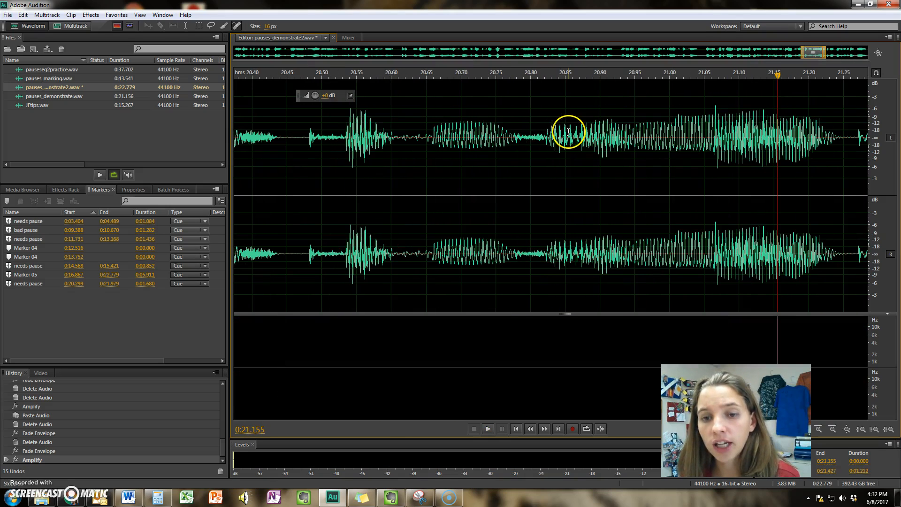
Play from the word boundary at about 20.82 s and paste the copied pause there.
{"action": "left_click", "coordinate": [543, 127]}
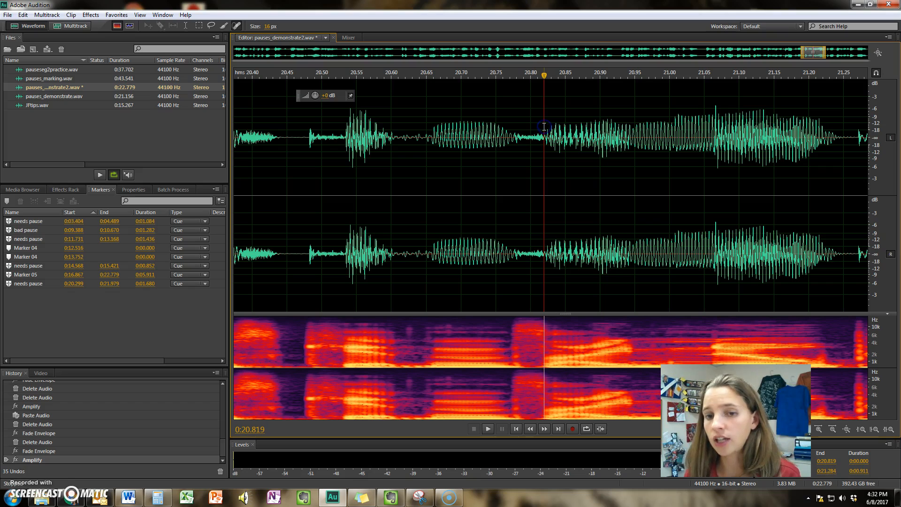
{"action": "key", "text": "space"}
{"action": "key", "text": "space"}
{"action": "left_click", "coordinate": [544, 128]}
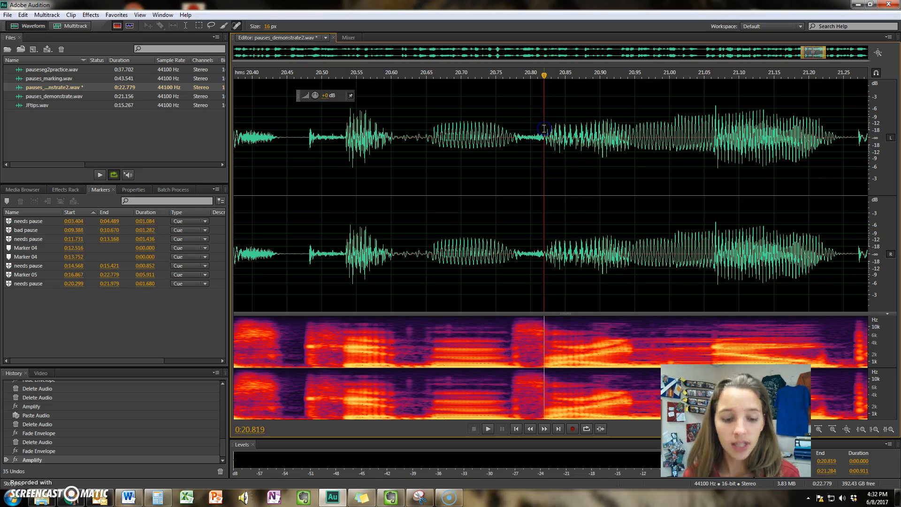
{"action": "key", "text": "ctrl+v"}
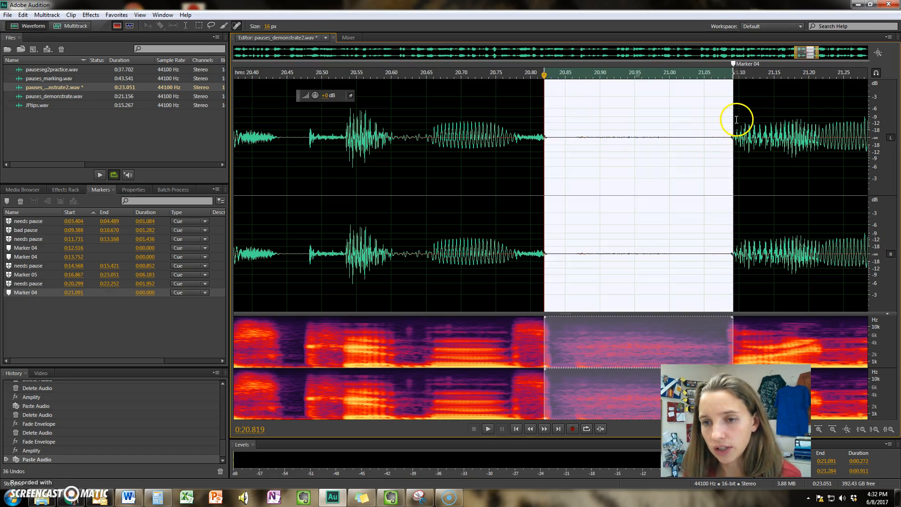
Shorten the newly pasted pause by deleting about 0.17 s from its beginning at 20.82 s.
{"action": "left_click_drag", "start_coordinate": [730, 122], "coordinate": [671, 132]}
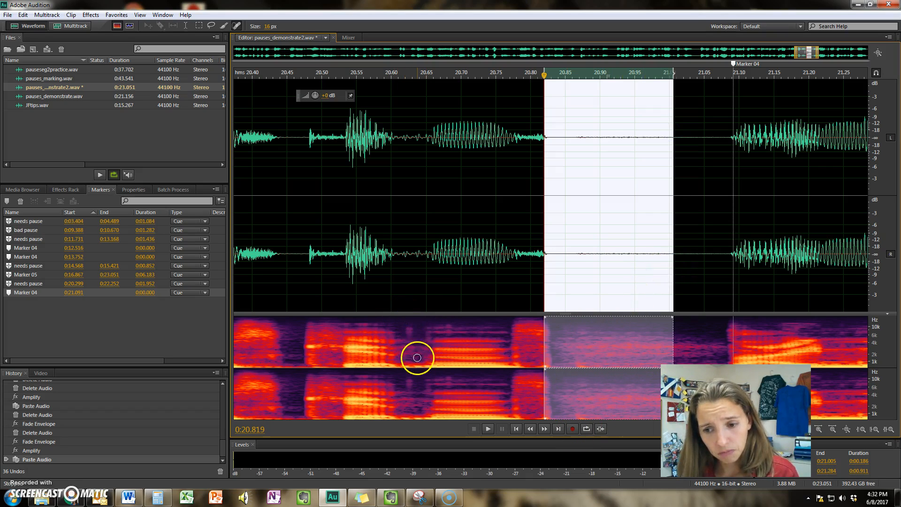
{"action": "left_click_drag", "start_coordinate": [674, 143], "coordinate": [666, 145]}
{"action": "key", "text": "Delete"}
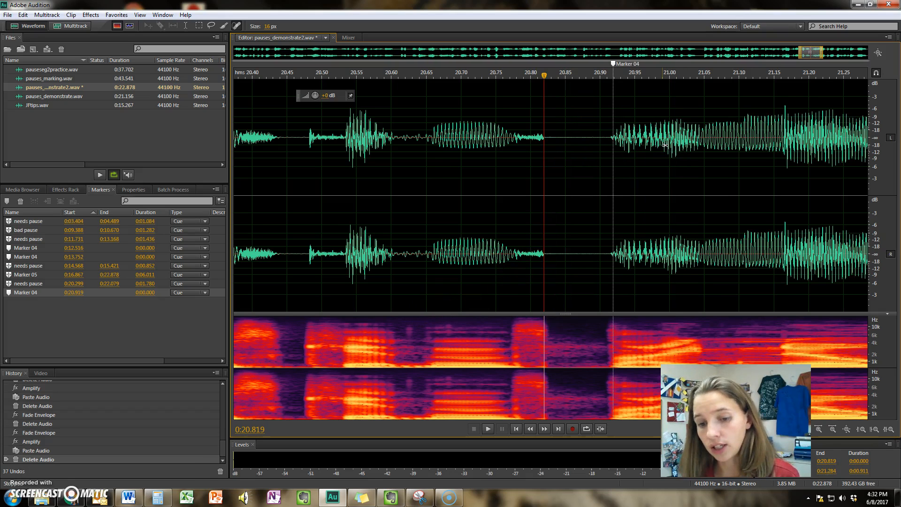
Play back the shortened pause from about 20.50 s, and again from about 20.40 s.
{"action": "left_click", "coordinate": [321, 158]}
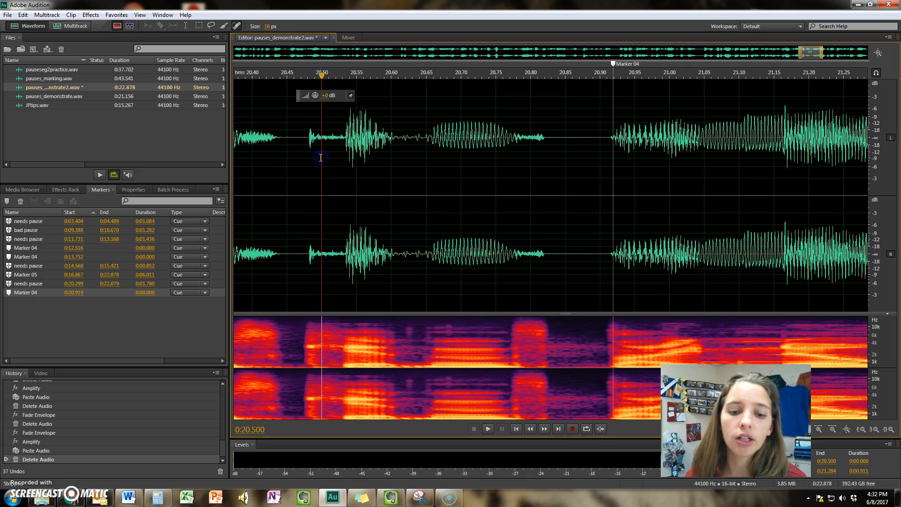
{"action": "key", "text": "space"}
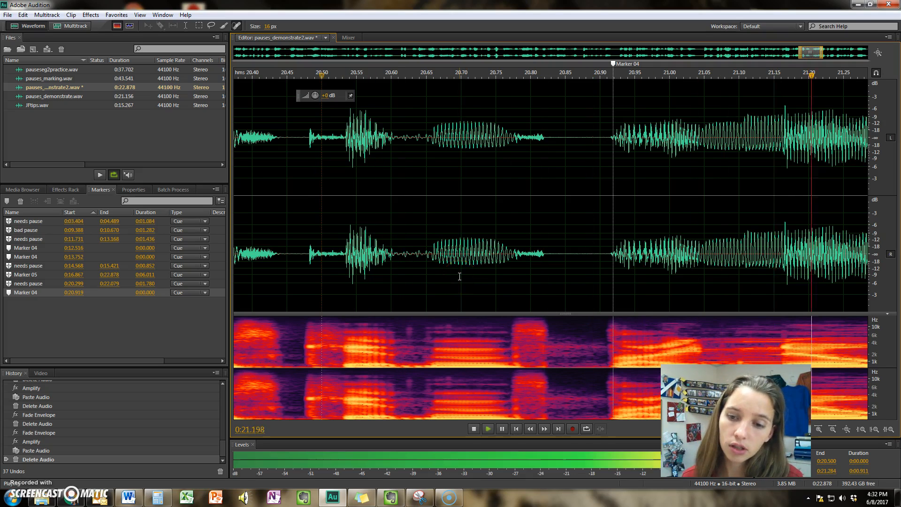
{"action": "scroll", "coordinate": [459, 276], "scroll_direction": "down", "scroll_amount": 3}
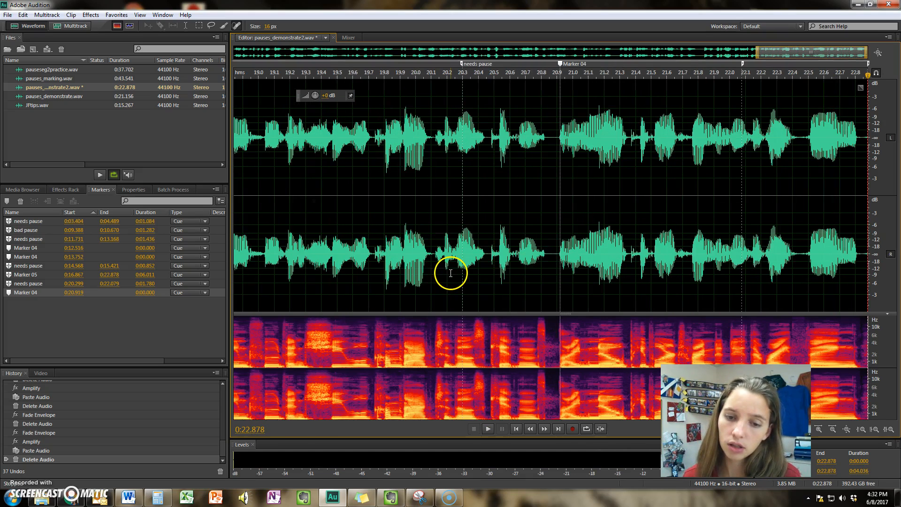
{"action": "left_click", "coordinate": [479, 240]}
{"action": "key", "text": "space"}
Apply Fade Out to the word end from about 20.80 to 20.83 s, and play it back from about 20.27 s.
{"action": "scroll", "coordinate": [545, 242], "scroll_direction": "up", "scroll_amount": 1}
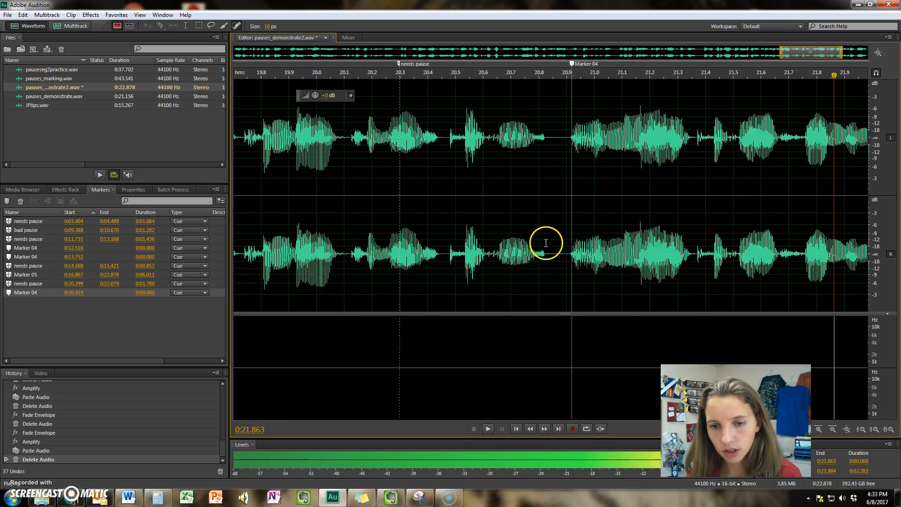
{"action": "scroll", "coordinate": [546, 242], "scroll_direction": "up", "scroll_amount": 1}
{"action": "left_click_drag", "start_coordinate": [538, 252], "coordinate": [547, 253]}
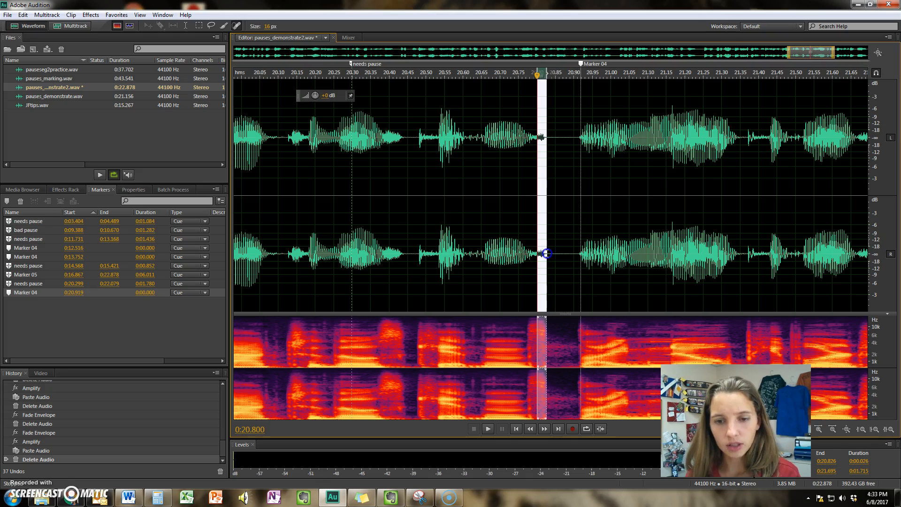
{"action": "left_click", "coordinate": [116, 15]}
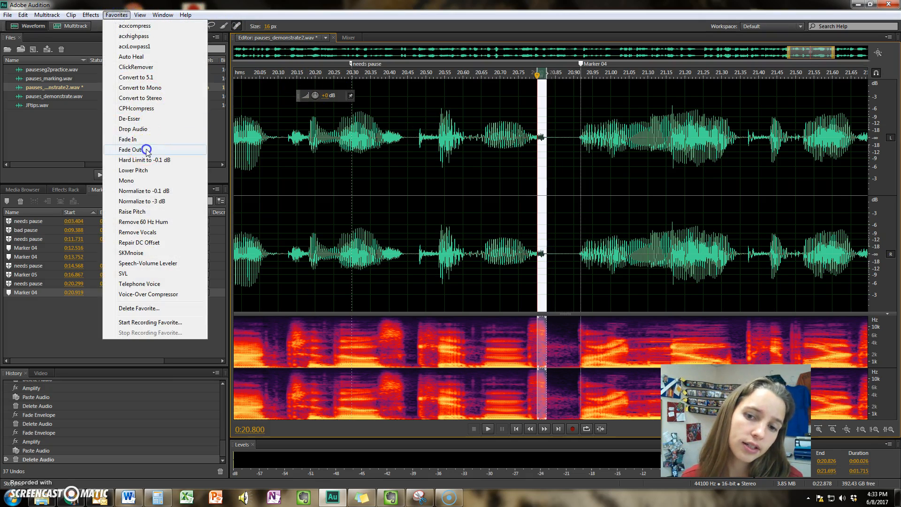
{"action": "left_click", "coordinate": [147, 150]}
{"action": "left_click", "coordinate": [340, 224]}
{"action": "key", "text": "space"}
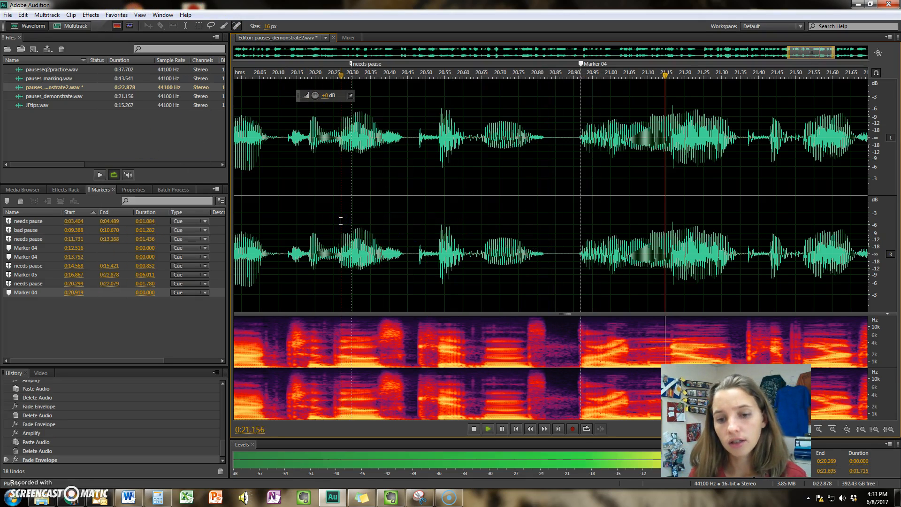
{"action": "key", "text": "space"}
Delete about 0.02 s at the word start after the pasted pause, and fade it in from about 20.90 to 20.92 s.
{"action": "scroll", "coordinate": [543, 249], "scroll_direction": "up", "scroll_amount": 4}
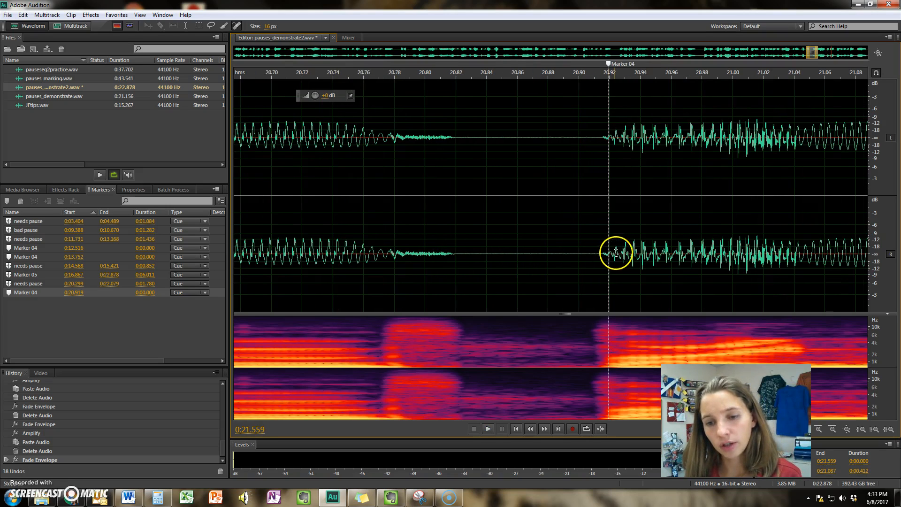
{"action": "mouse_move", "coordinate": [616, 253]}
{"action": "left_mouse_down"}
{"action": "mouse_move", "coordinate": [579, 243]}
{"action": "mouse_move", "coordinate": [604, 241]}
{"action": "left_mouse_up"}
{"action": "key", "text": "Delete"}
{"action": "left_click", "coordinate": [121, 15]}
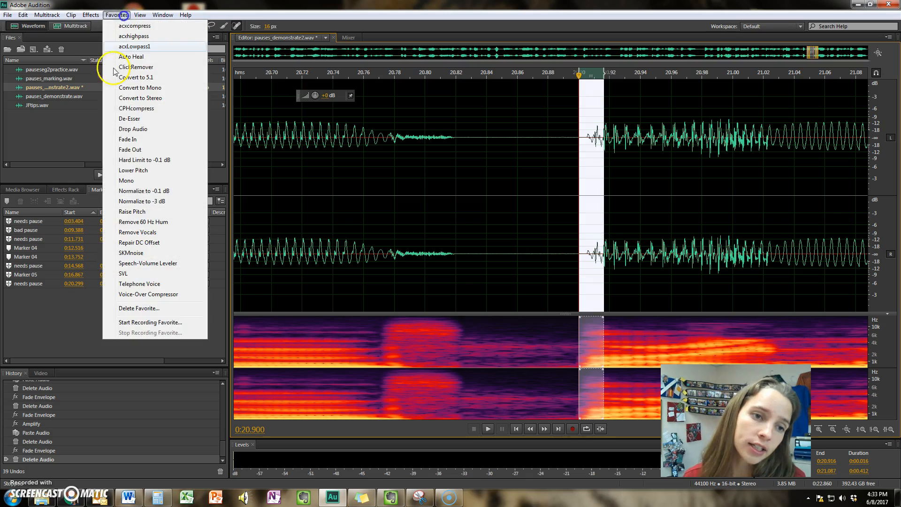
{"action": "left_click", "coordinate": [116, 149]}
Play back the edited pause and the following words from about 20.28 s.
{"action": "scroll", "coordinate": [463, 222], "scroll_direction": "down", "scroll_amount": 4}
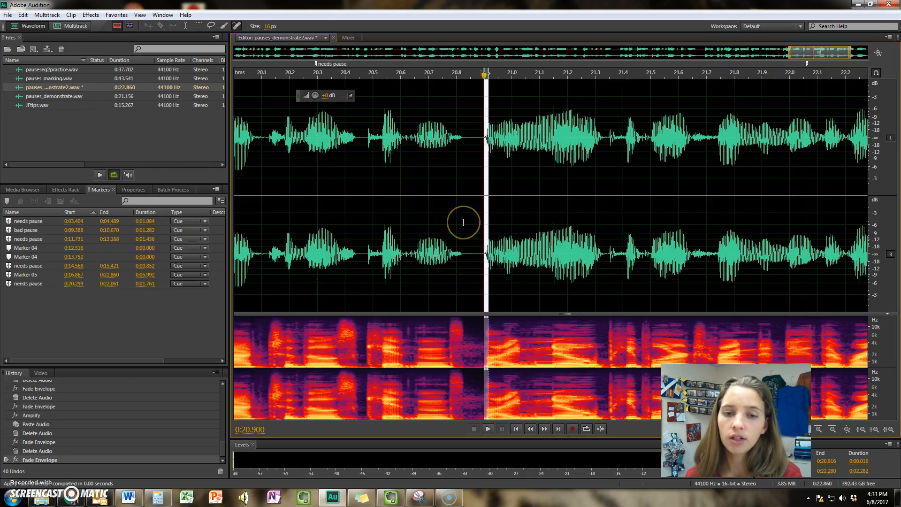
{"action": "left_click", "coordinate": [399, 198]}
{"action": "key", "text": "space"}
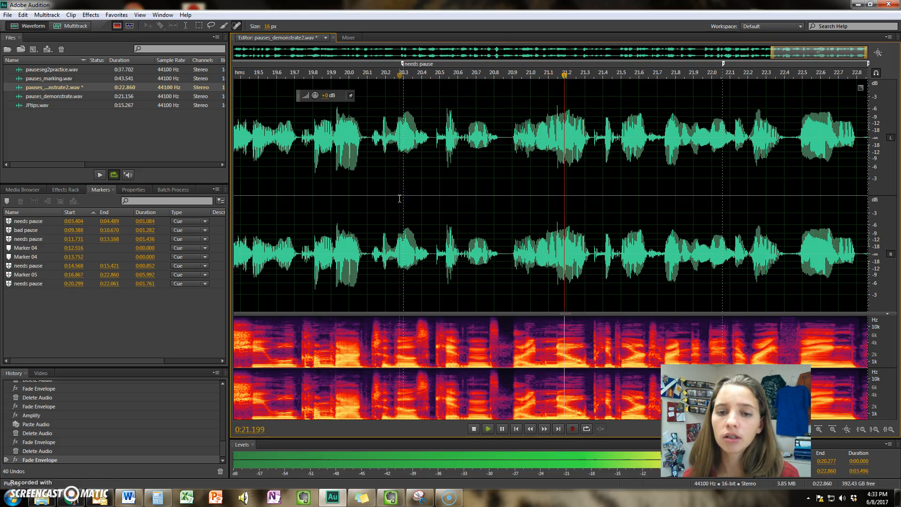
Delete about 0.02 s from the word end before the pause, and fade the stretch from about 20.80 to 20.81 s.
{"action": "scroll", "coordinate": [519, 140], "scroll_direction": "up", "scroll_amount": 5}
{"action": "left_click_drag", "start_coordinate": [561, 135], "coordinate": [537, 139]}
{"action": "key", "text": "Delete"}
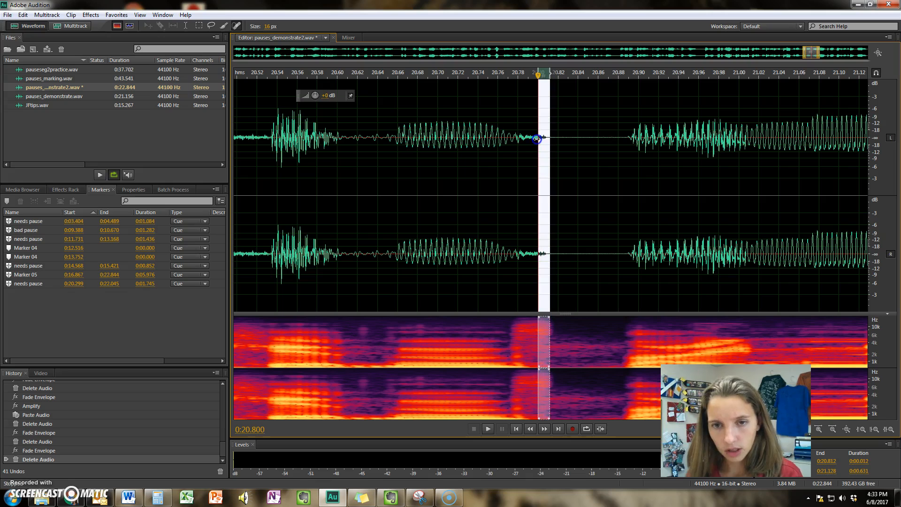
{"action": "left_click", "coordinate": [115, 15]}
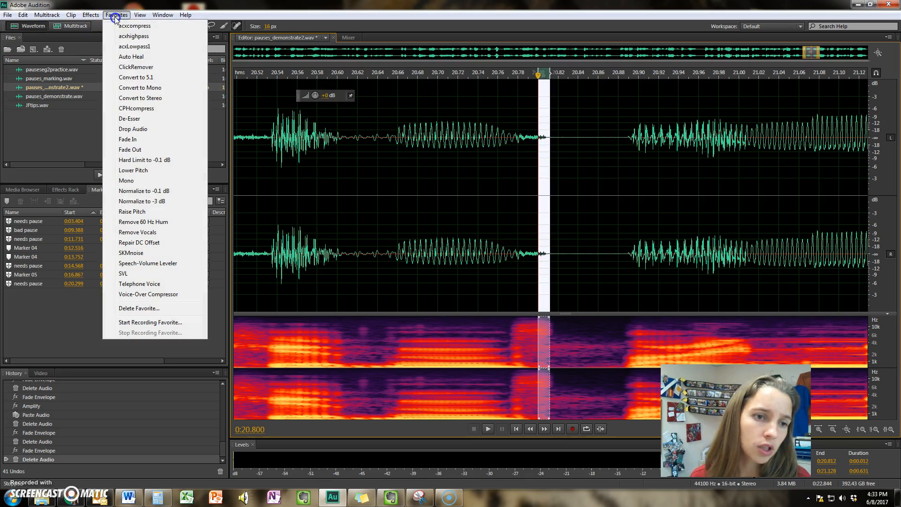
{"action": "left_click", "coordinate": [134, 135]}
Play the passage with the trimmed word end from about 20.27 s.
{"action": "scroll", "coordinate": [292, 165], "scroll_direction": "down", "scroll_amount": 5}
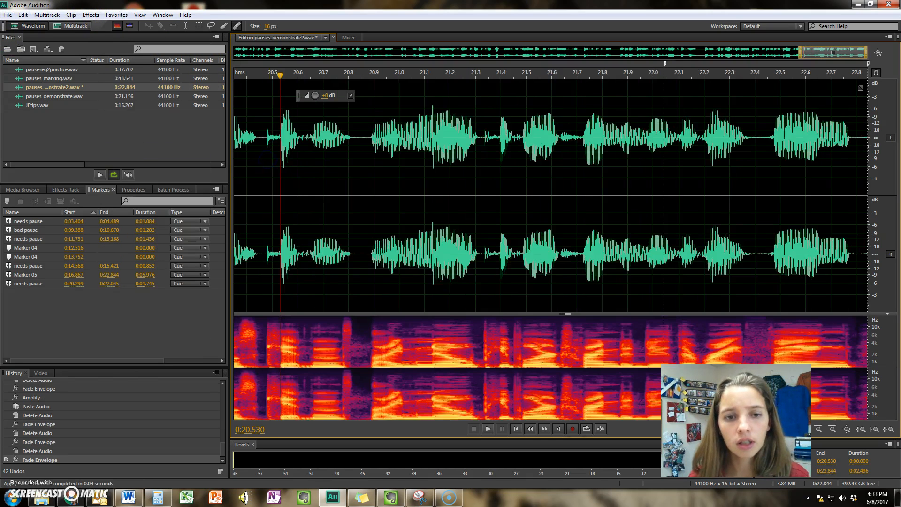
{"action": "left_click", "coordinate": [264, 148]}
{"action": "key", "text": "space"}
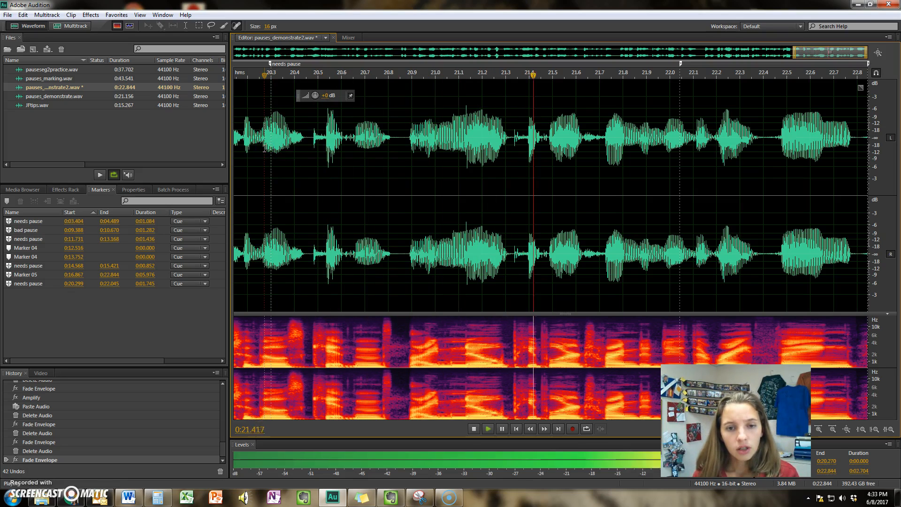
{"action": "key", "text": "space"}
Lengthen the pause by copying about 0.05 s of its silence and pasting it at about 20.85 s, and play back from about 20.64 s.
{"action": "left_click_drag", "start_coordinate": [394, 136], "coordinate": [406, 136]}
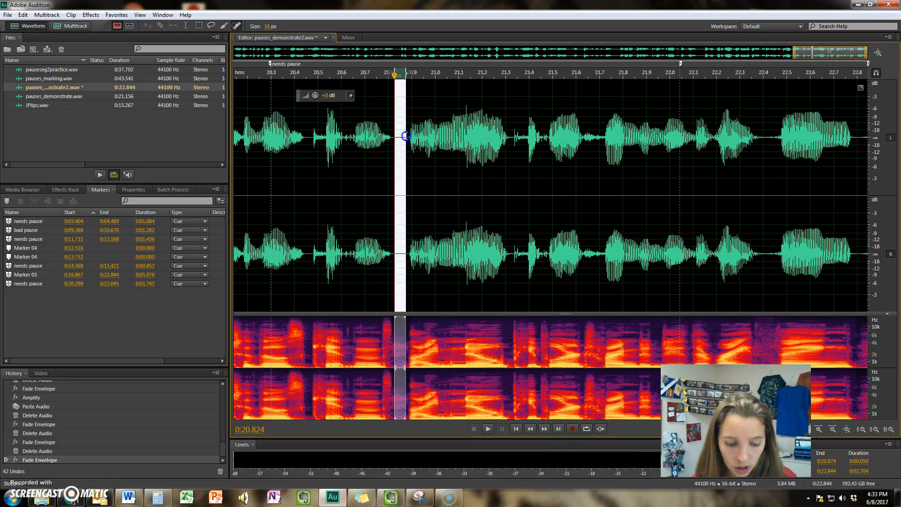
{"action": "left_click", "coordinate": [400, 135]}
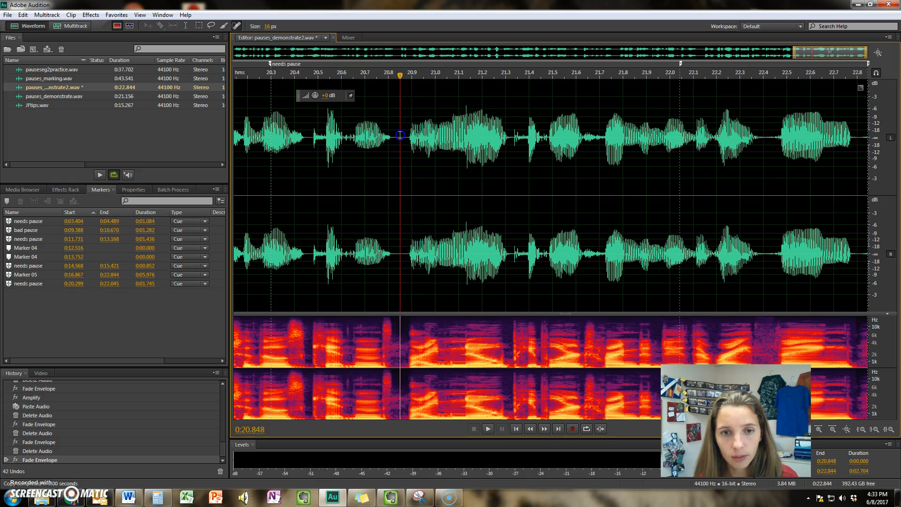
{"action": "key", "text": "ctrl+v"}
{"action": "left_click", "coordinate": [352, 138]}
{"action": "key", "text": "space"}
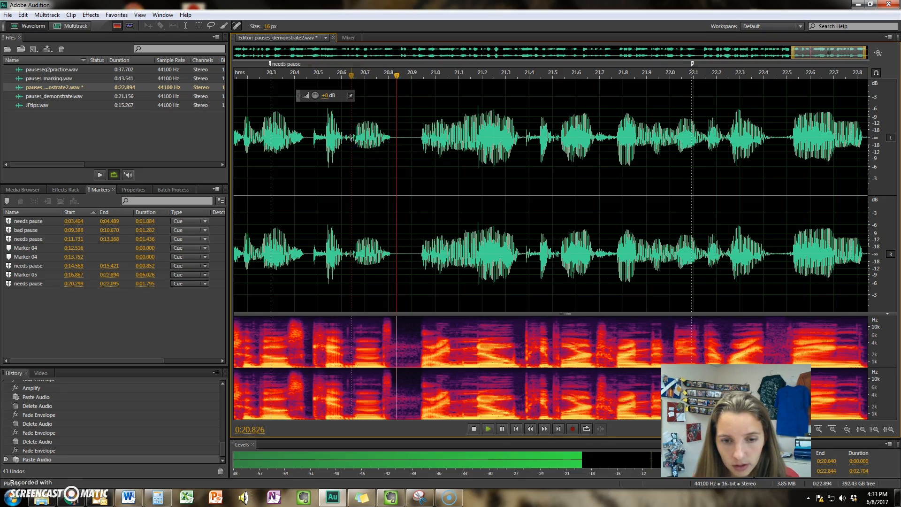
{"action": "scroll", "coordinate": [354, 139], "scroll_direction": "down", "scroll_amount": 4}
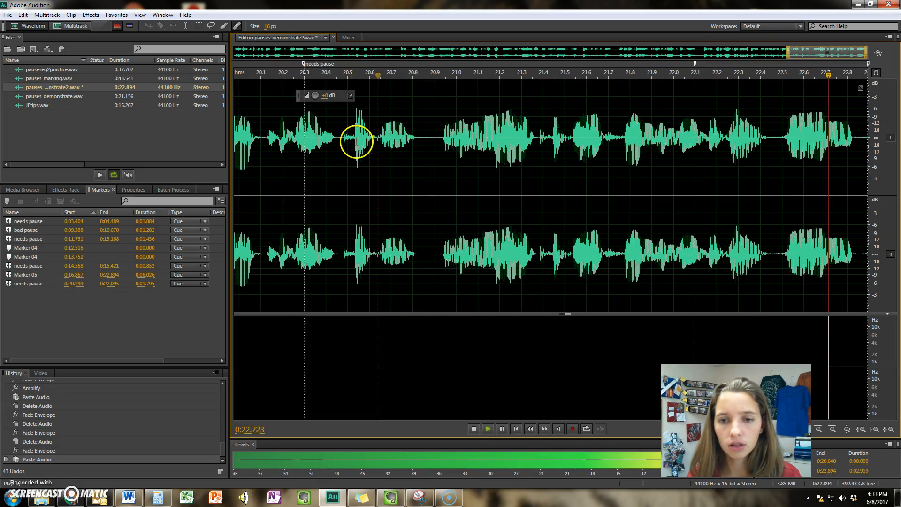
Select the earlier pause from about 5.78 to 6.02 s.
{"action": "scroll", "coordinate": [656, 111], "scroll_direction": "down", "scroll_amount": 4}
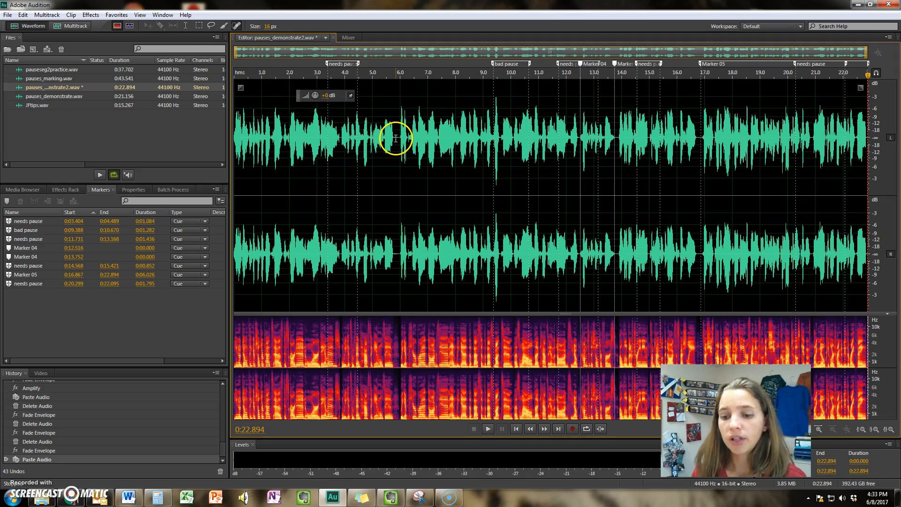
{"action": "scroll", "coordinate": [397, 166], "scroll_direction": "up", "scroll_amount": 6}
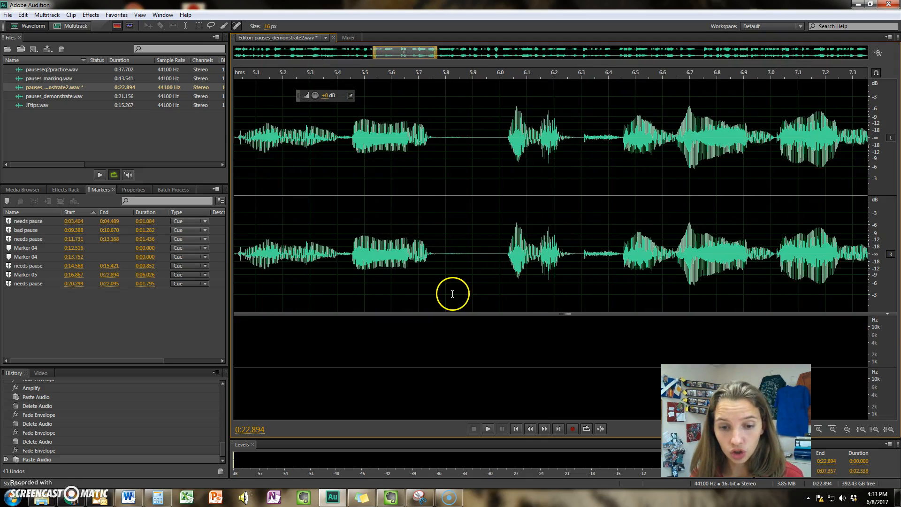
{"action": "left_click_drag", "start_coordinate": [421, 252], "coordinate": [540, 252]}
{"action": "scroll", "coordinate": [534, 264], "scroll_direction": "down", "scroll_amount": 3}
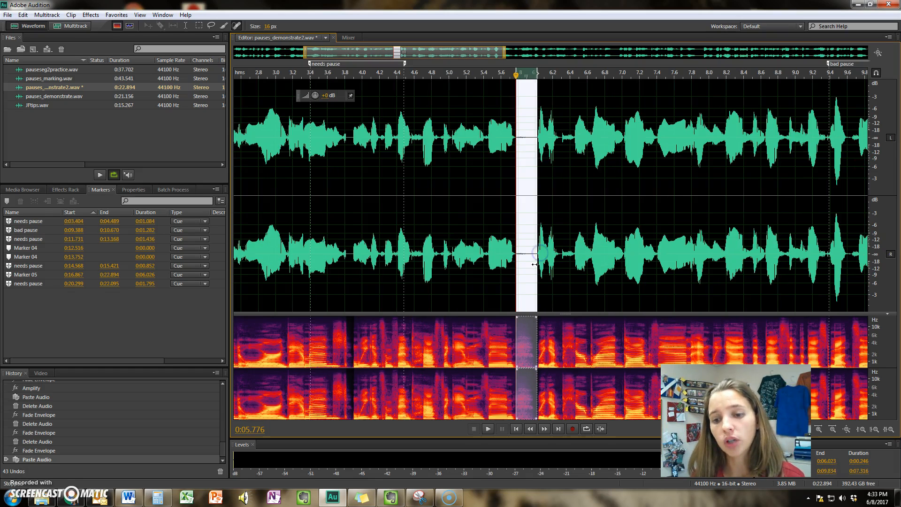